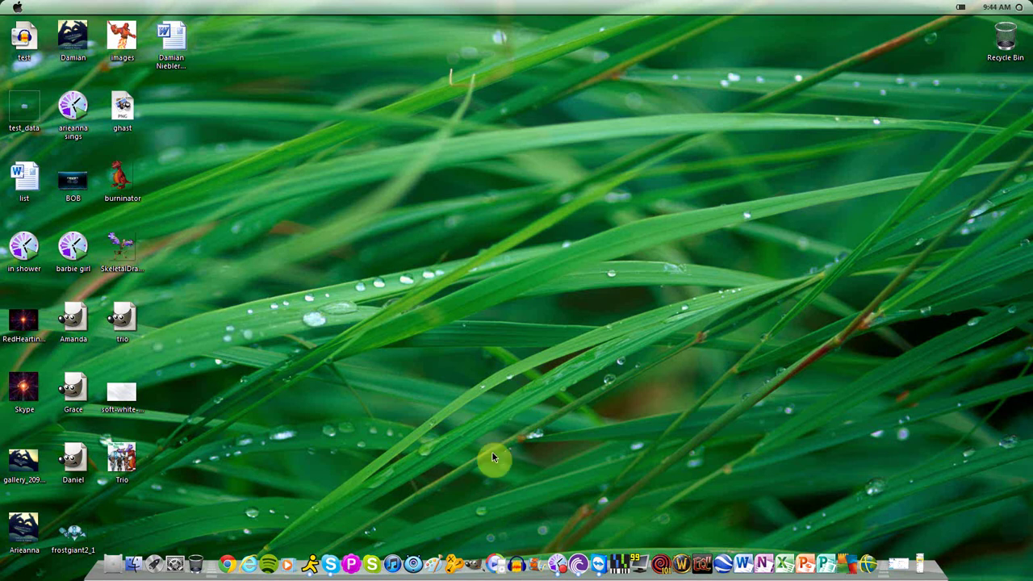
- Launch GIMP from the dock
left_click(482, 565)
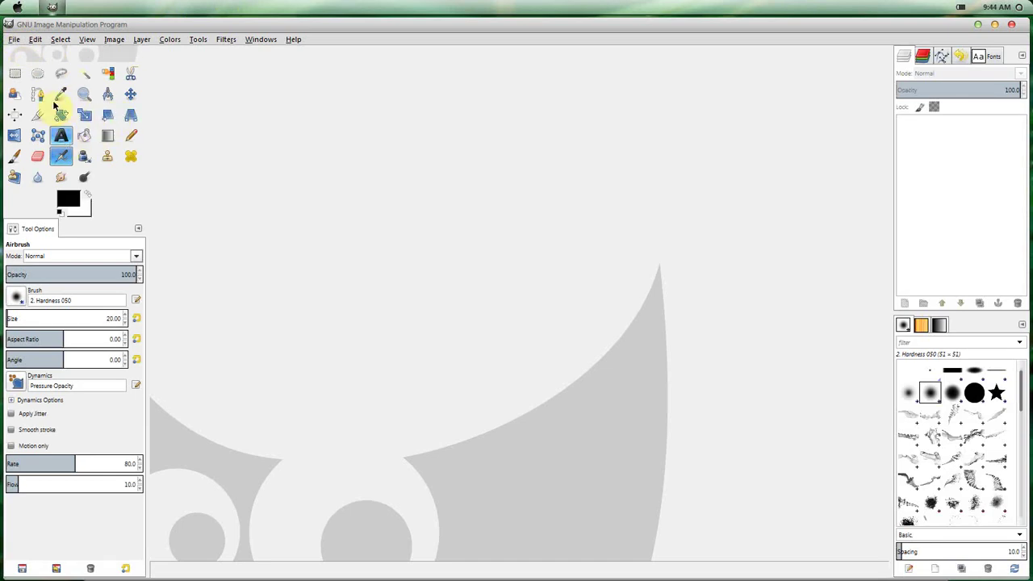
- Create a new 640×400 px image and zoom the view in to 150%
left_click(10, 44)
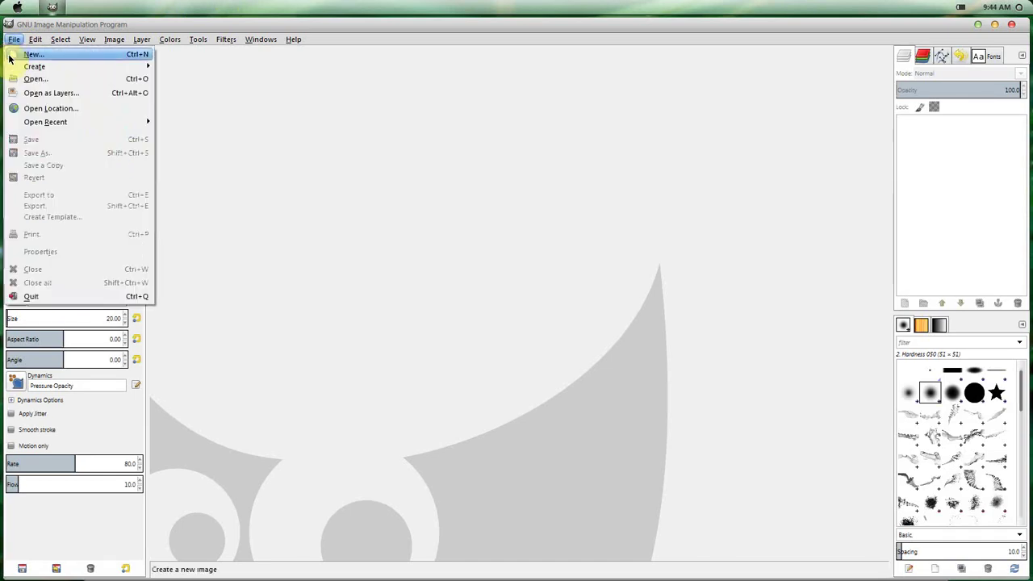
left_click(10, 58)
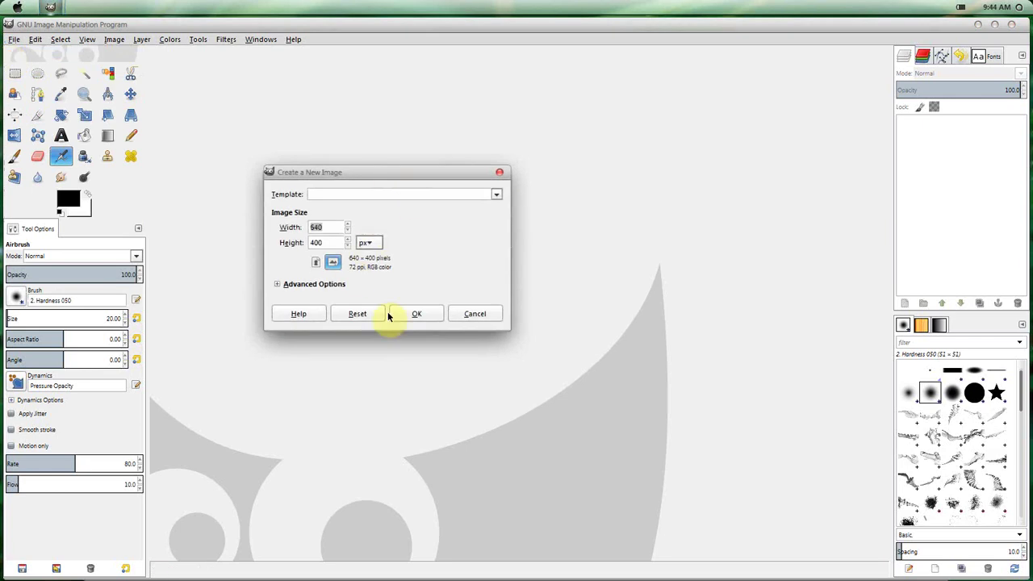
left_click(423, 314)
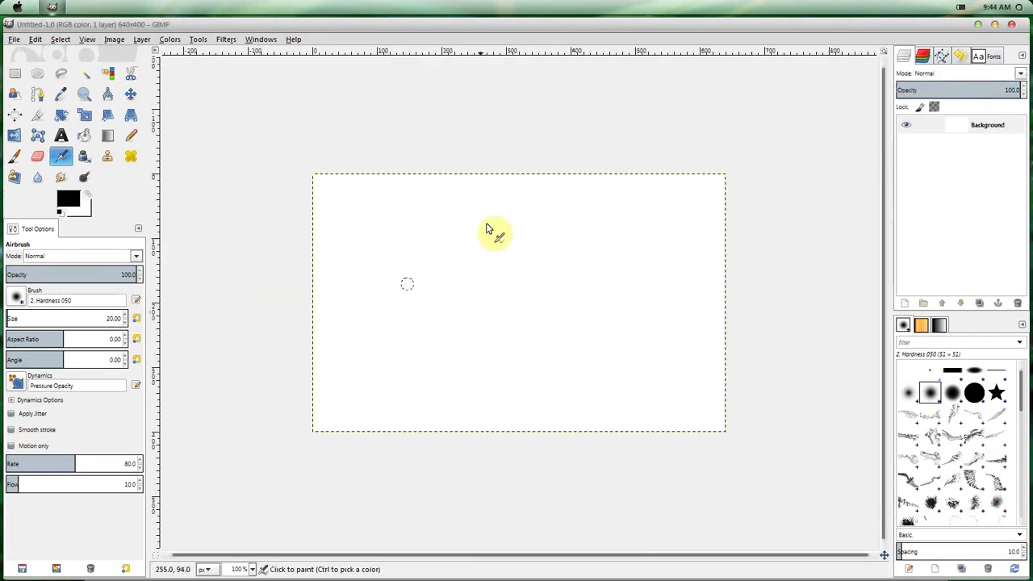
left_click(14, 40)
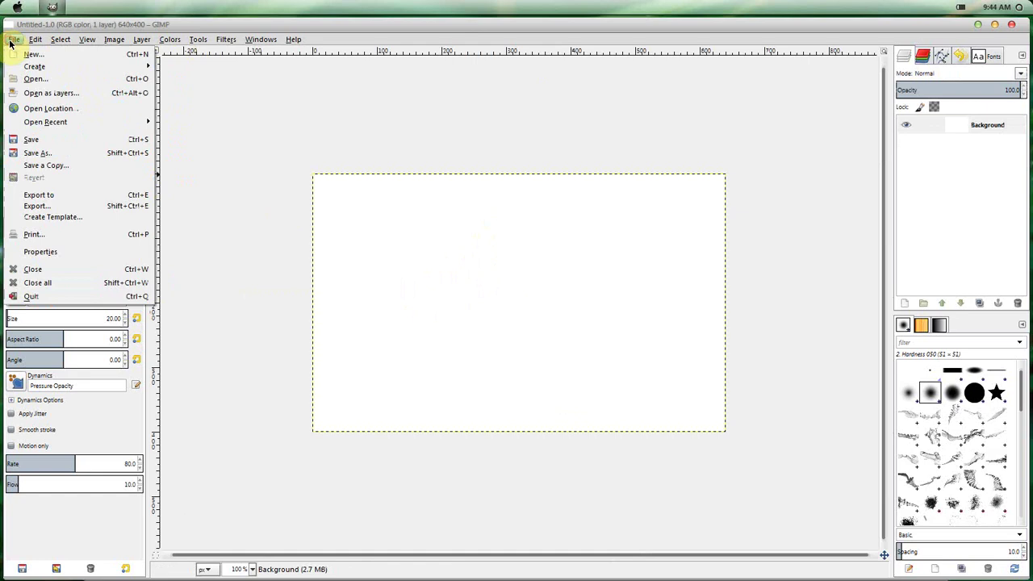
left_click(360, 157)
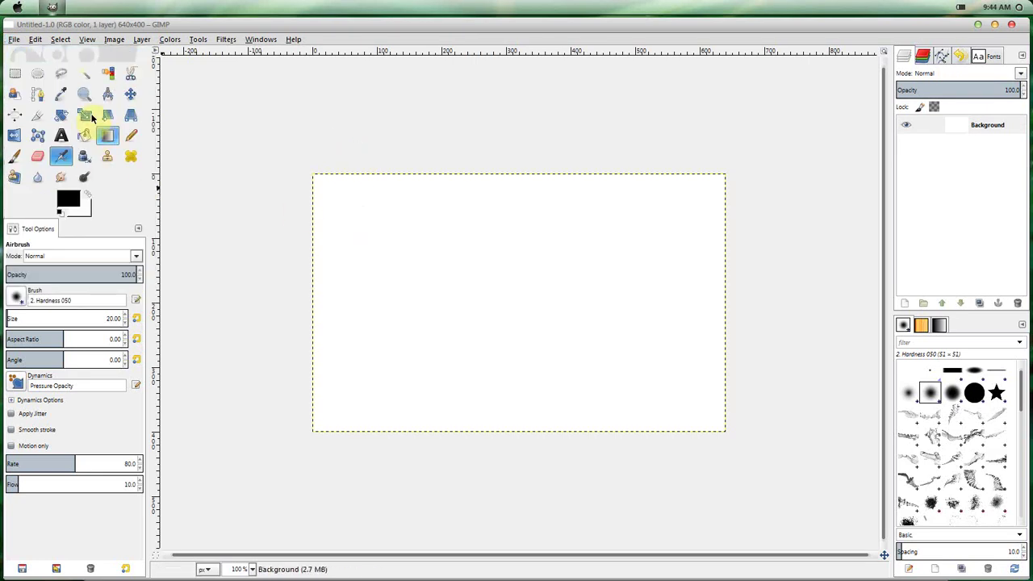
left_click(84, 94)
left_click(601, 308)
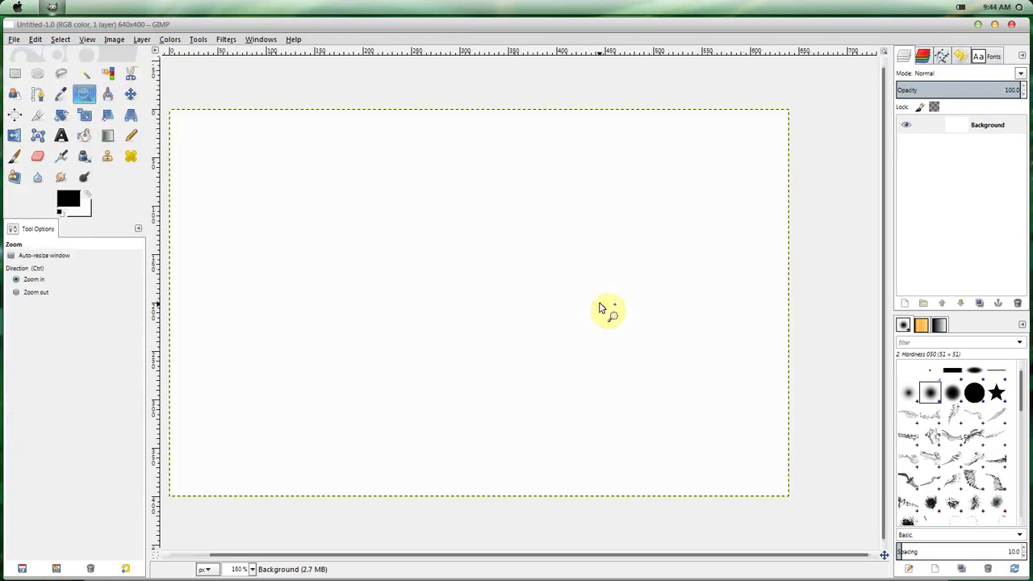
left_click_drag(501, 556, 469, 557)
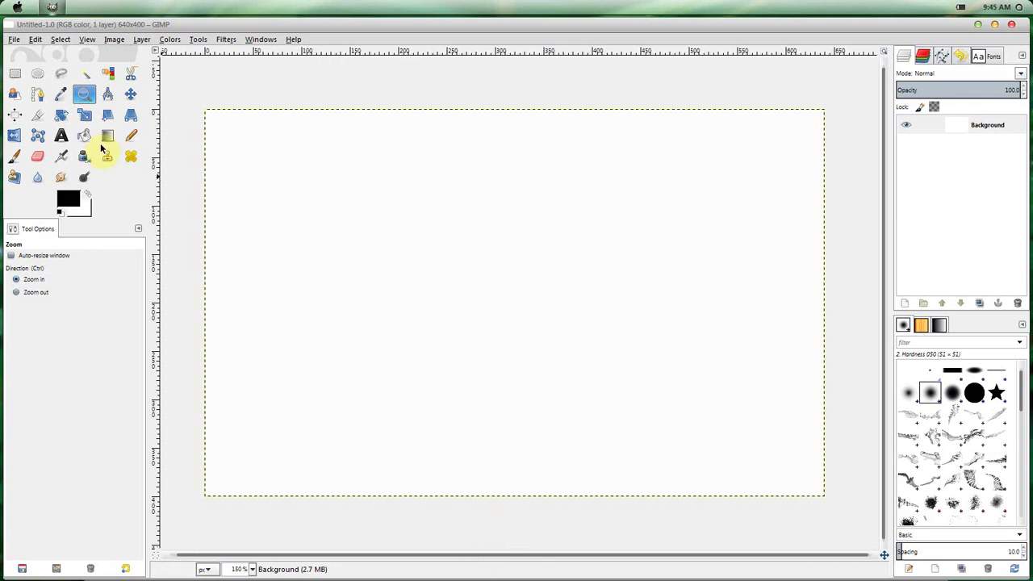
- Add a 20 px text layer on the canvas reading 'YouTube Community'
left_click(61, 135)
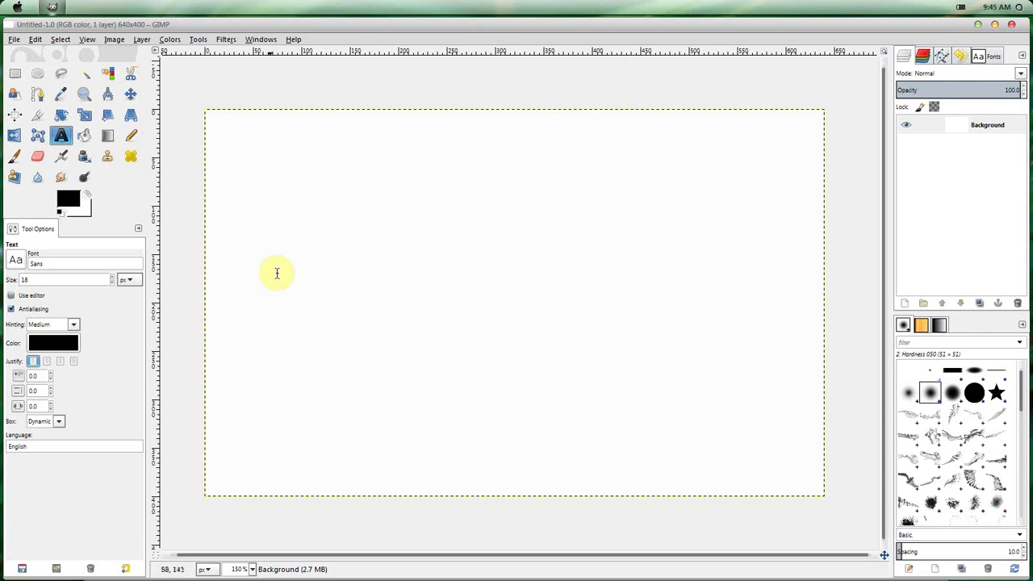
left_click(279, 283)
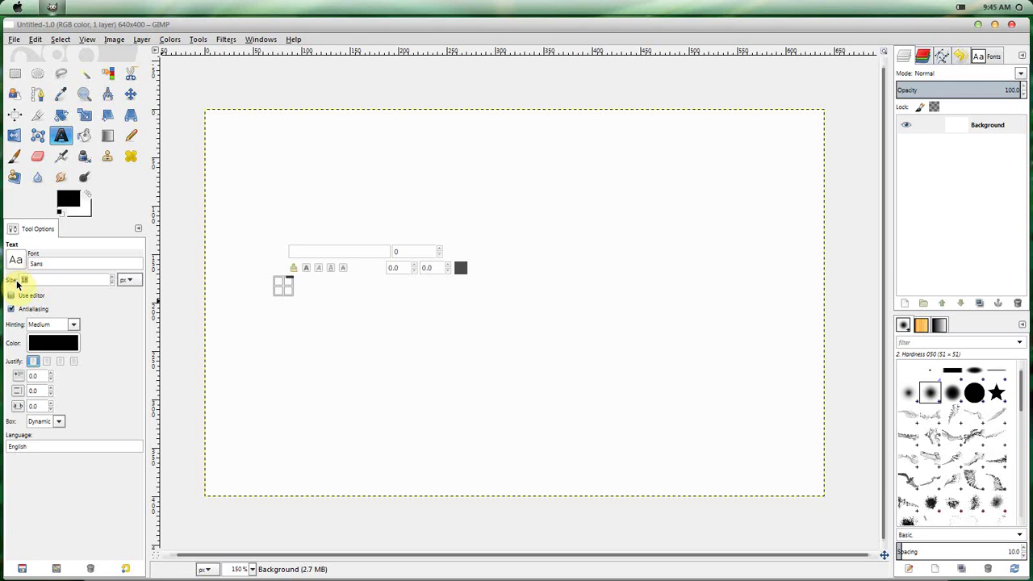
type("20")
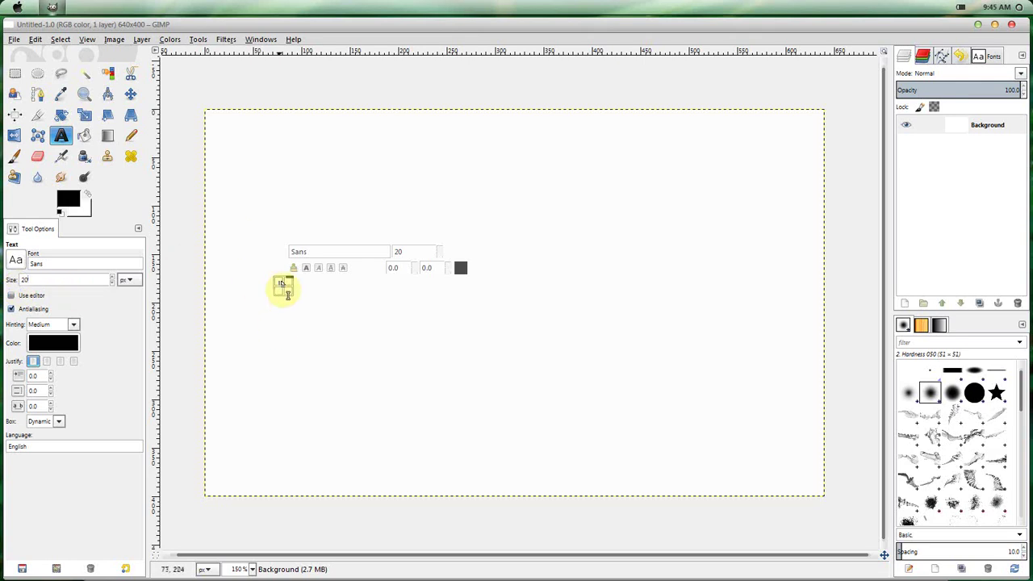
left_click(284, 293)
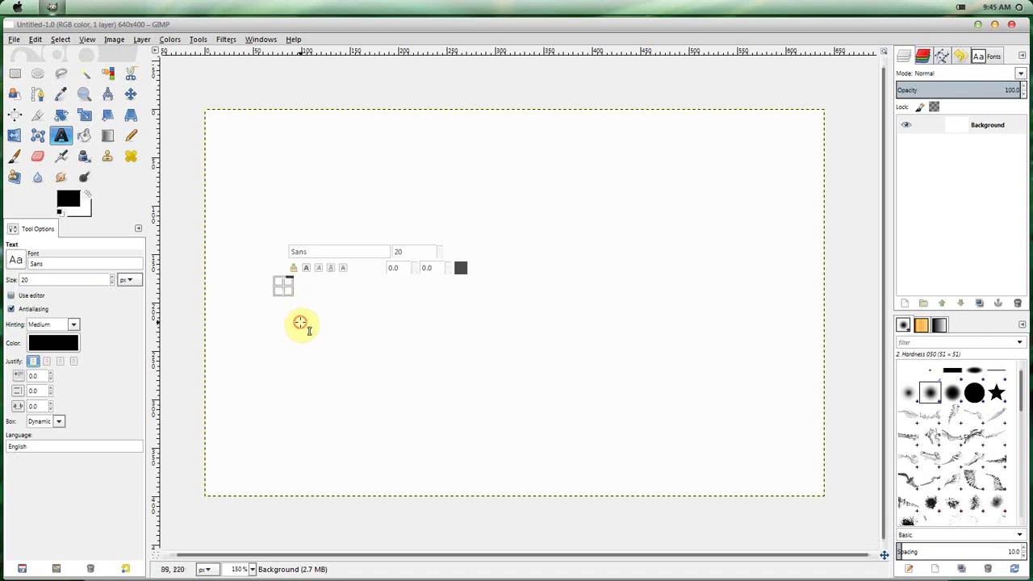
left_click(297, 321)
type("Hello")
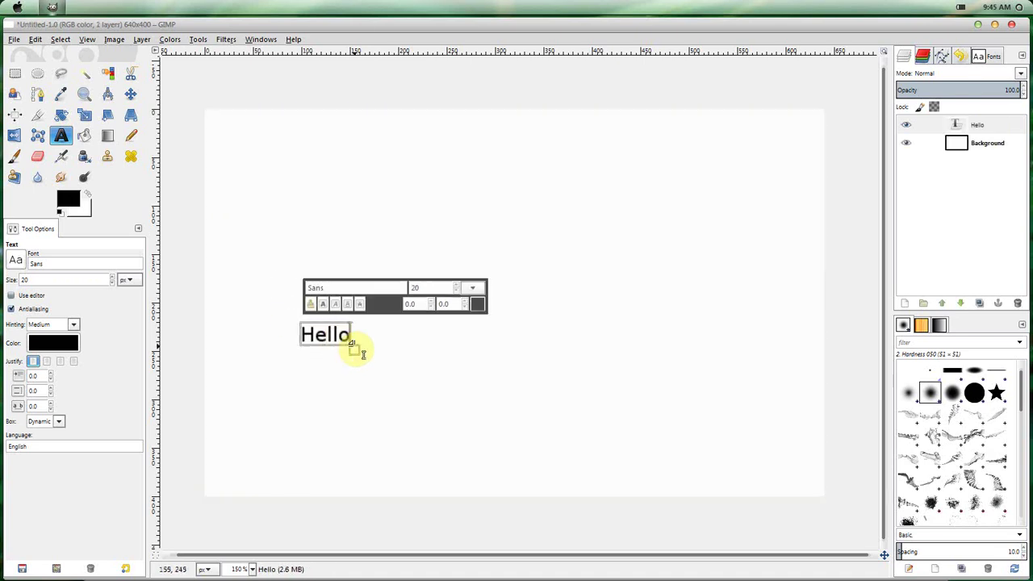
key("BackSpace")
key("BackSpace")
key("BackSpace")
key("BackSpace")
key("BackSpace")
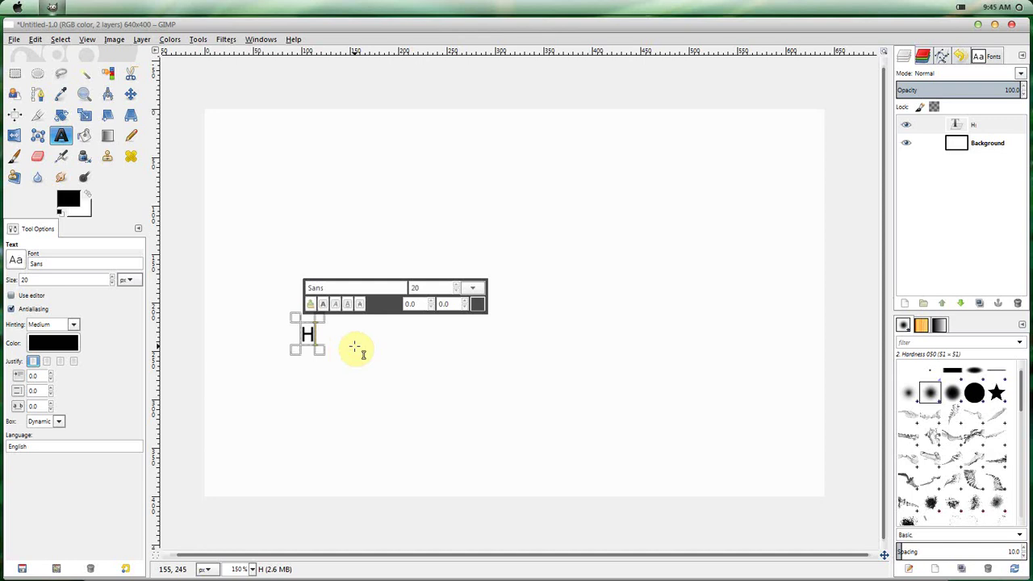
type("YouTu")
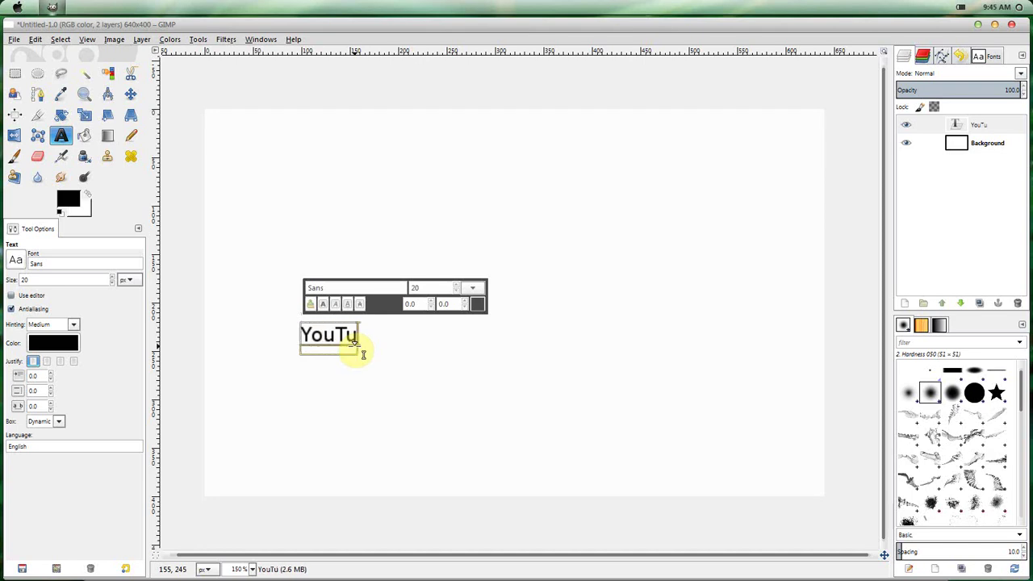
type("be Community")
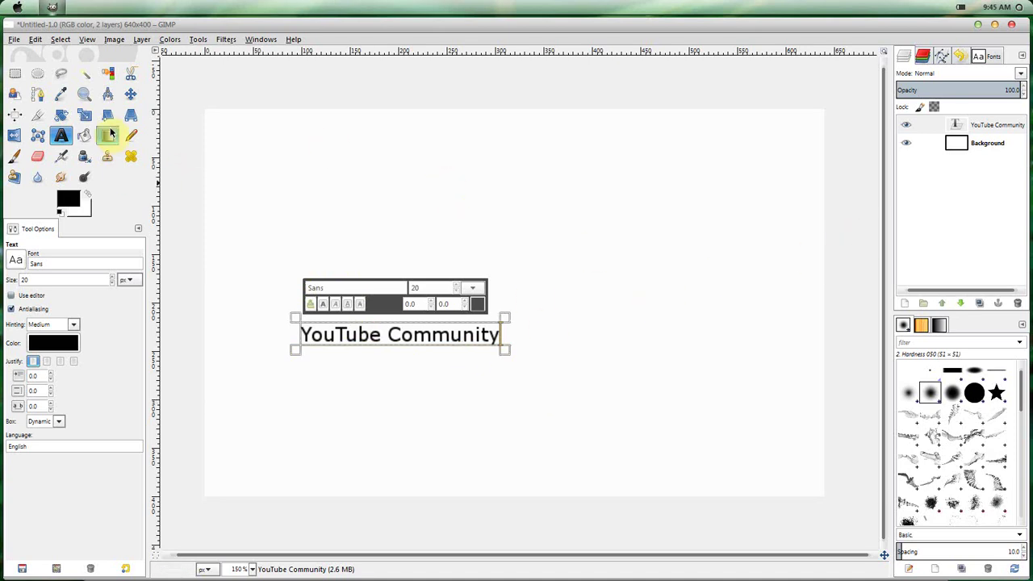
- Paint a black paintbrush stroke under the text on the Background layer
left_click(15, 157)
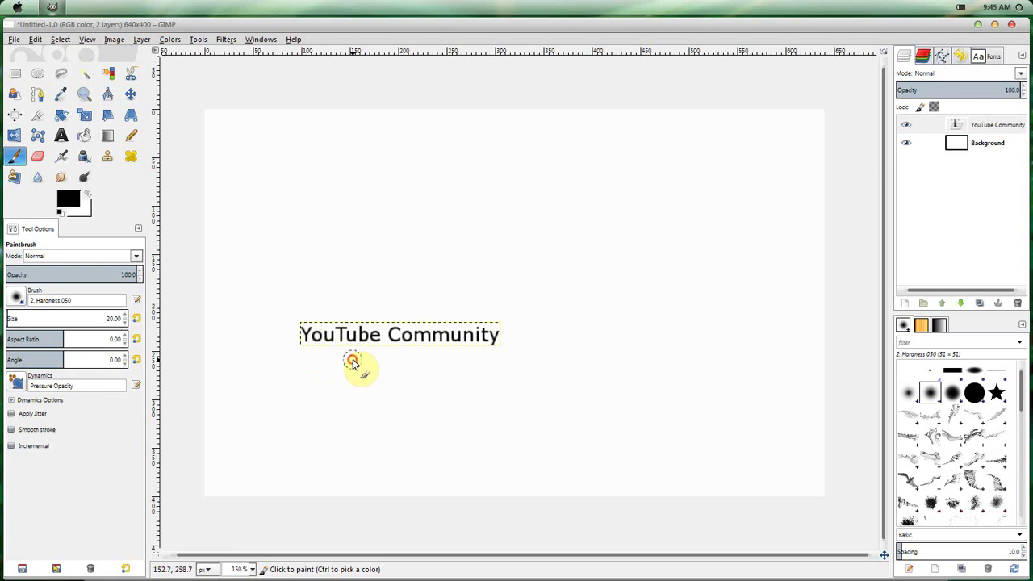
left_click(992, 142)
left_click_drag(304, 366, 507, 362)
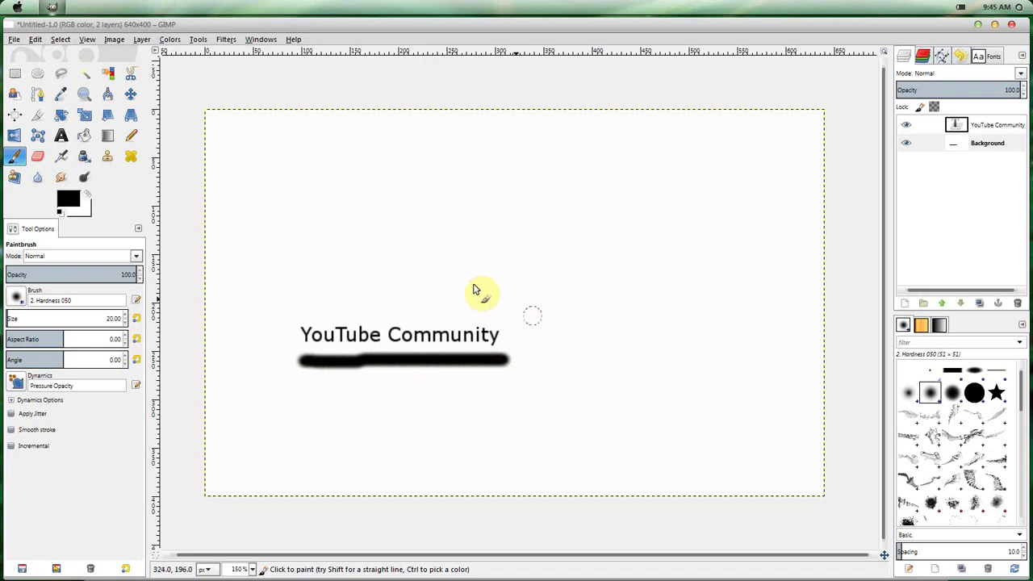
- Paint four trial curves around the text, then undo them
mouse_move(380, 293)
left_mouse_down()
mouse_move(423, 239)
mouse_move(450, 233)
mouse_move(496, 236)
mouse_move(548, 270)
mouse_move(553, 302)
left_mouse_up()
mouse_move(622, 228)
left_mouse_down()
mouse_move(643, 293)
mouse_move(632, 360)
mouse_move(604, 391)
left_mouse_up()
mouse_move(430, 411)
left_mouse_down()
mouse_move(453, 441)
mouse_move(492, 448)
mouse_move(561, 440)
mouse_move(597, 419)
left_mouse_up()
mouse_move(299, 239)
left_mouse_down()
mouse_move(258, 311)
mouse_move(323, 431)
left_mouse_up()
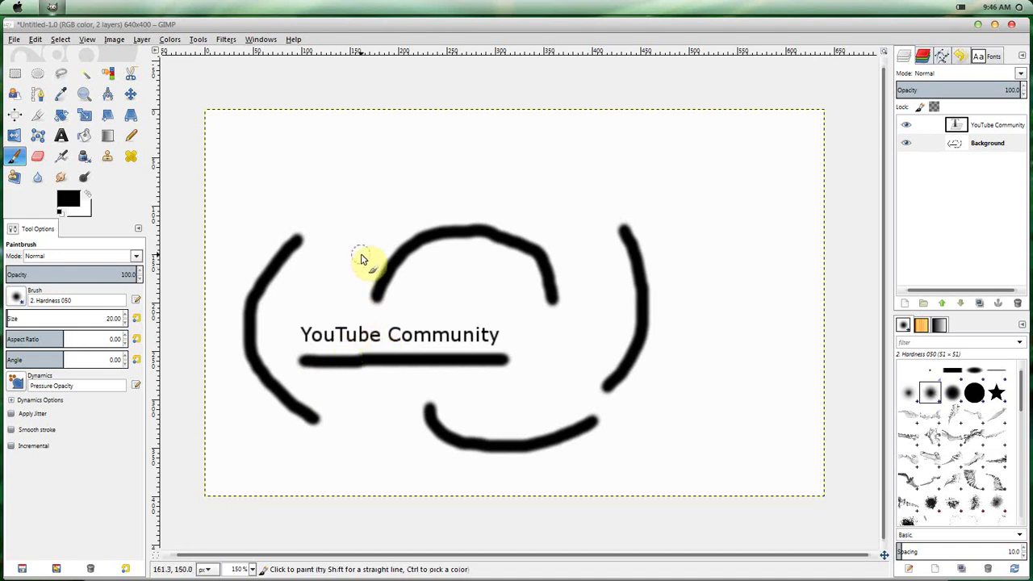
key("ctrl+z")
key("ctrl+z")
key("ctrl+z")
key("ctrl+z")
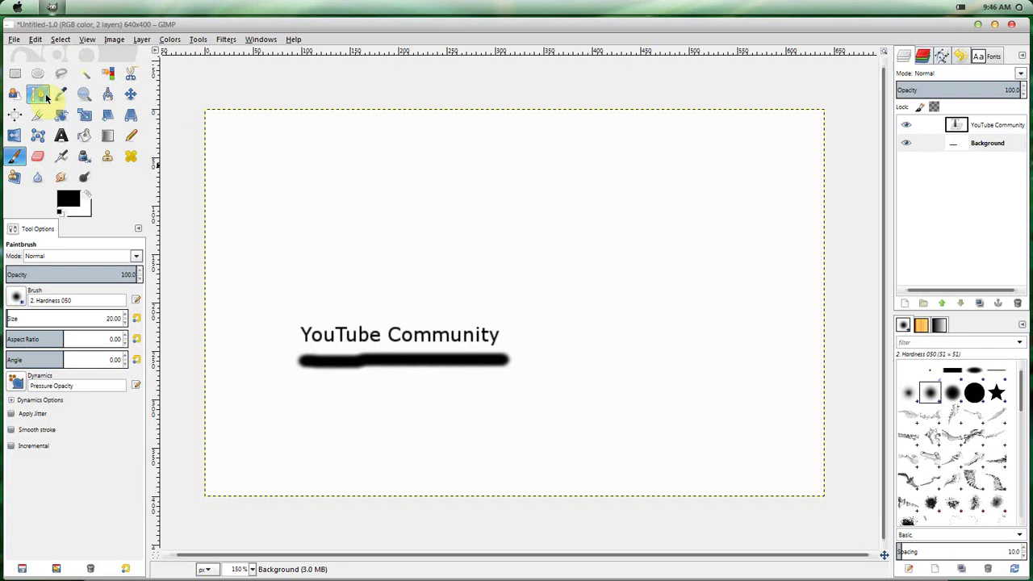
- Draw a two-point path above the text and drag it upward into a rounded arch
left_click(53, 97)
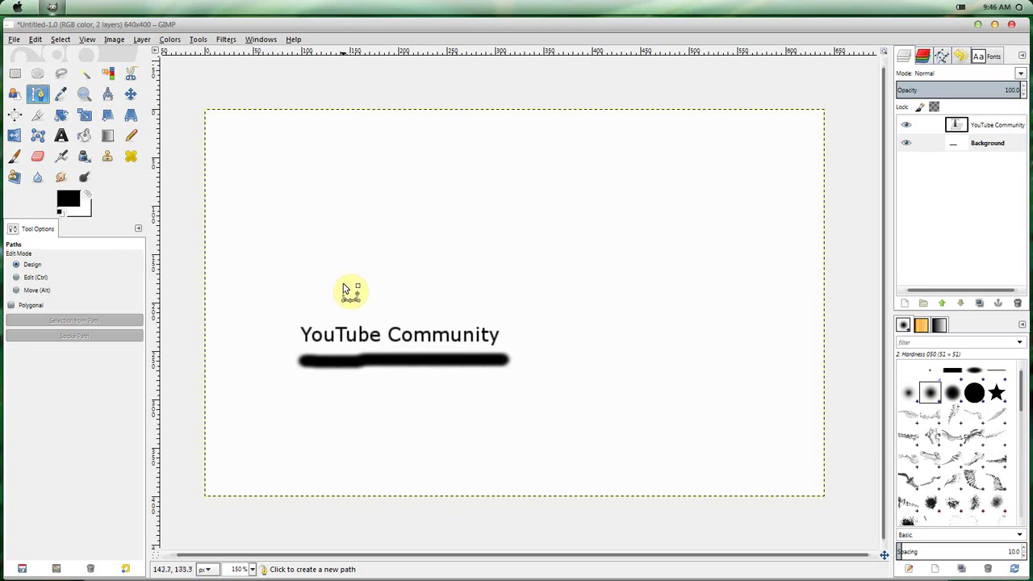
left_click(344, 287)
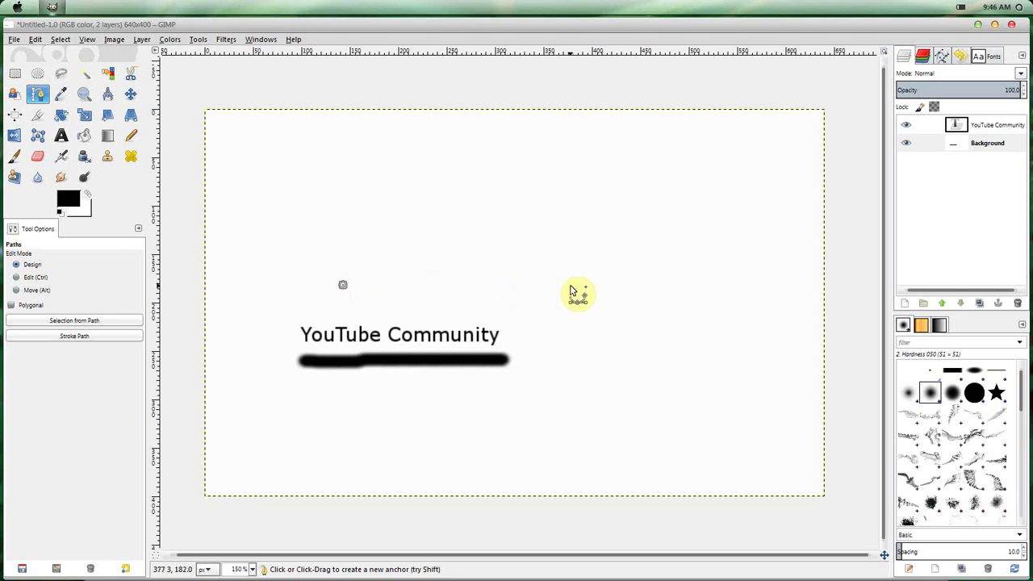
left_click(571, 286)
left_click_drag(570, 288, 573, 287)
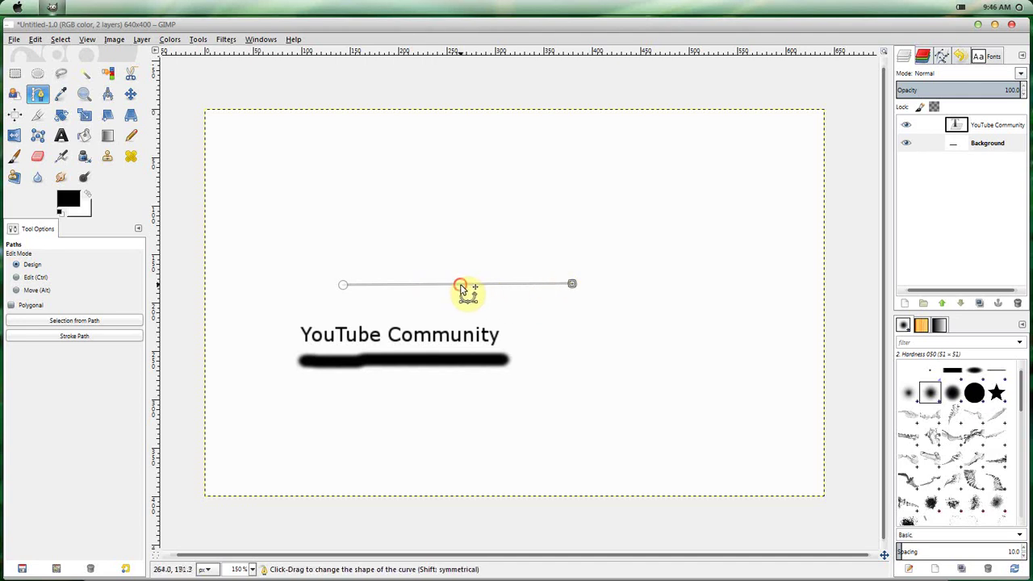
left_click_drag(462, 288, 462, 239)
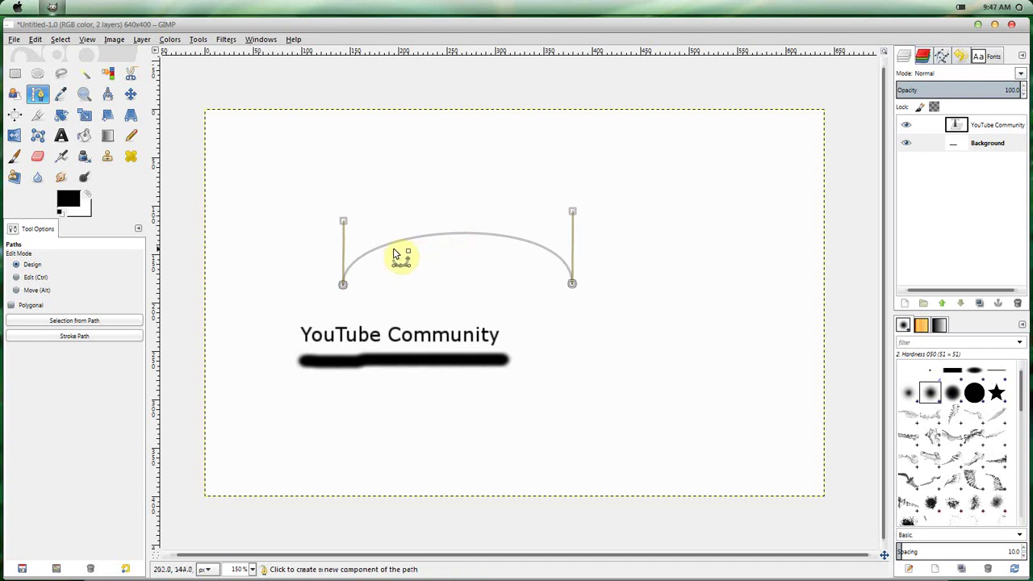
left_click_drag(386, 249, 385, 246)
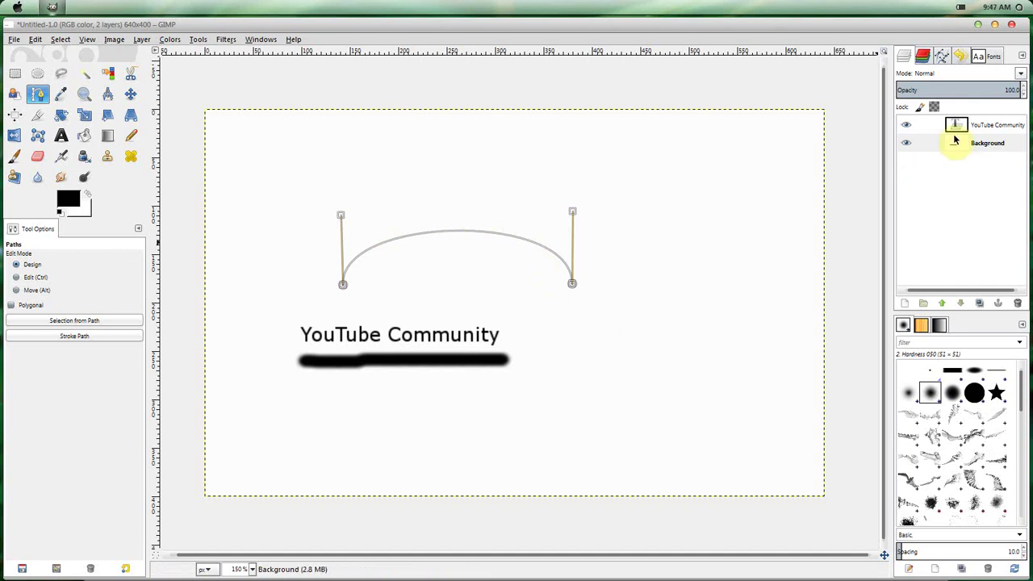
- Add a transparent layer and move it above the YouTube Community text layer
left_click(903, 304)
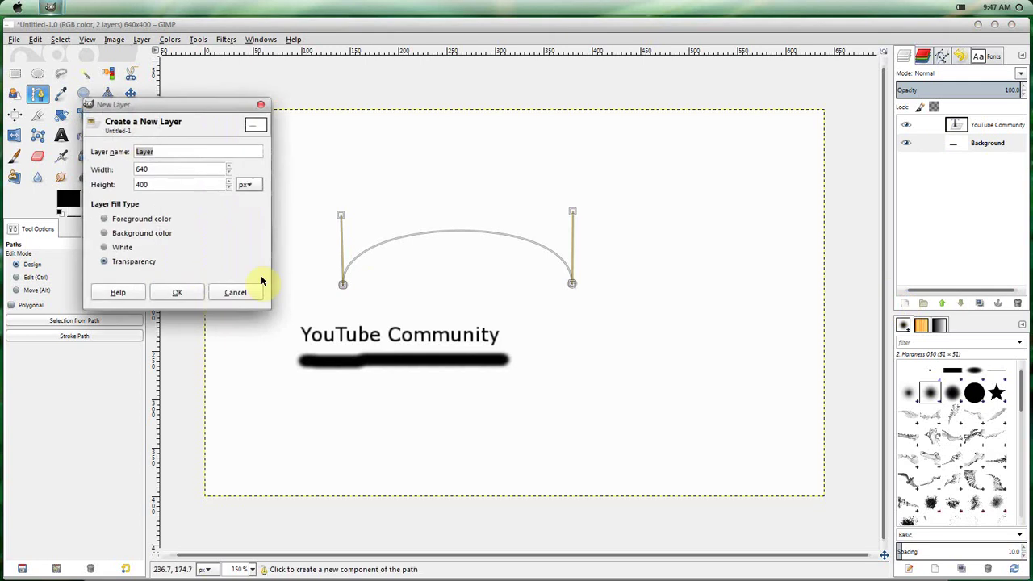
left_click(182, 292)
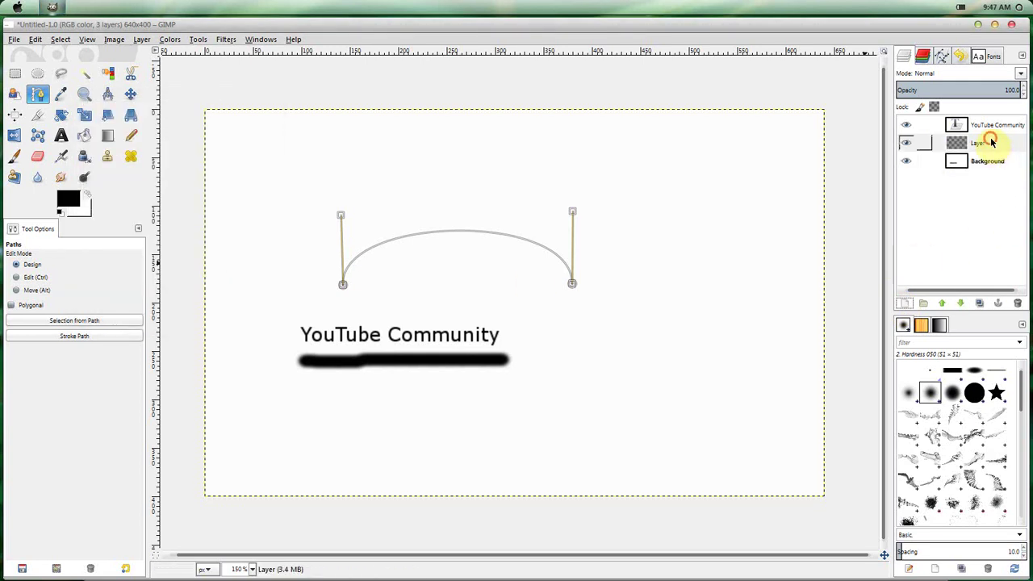
left_click_drag(992, 142, 1000, 123)
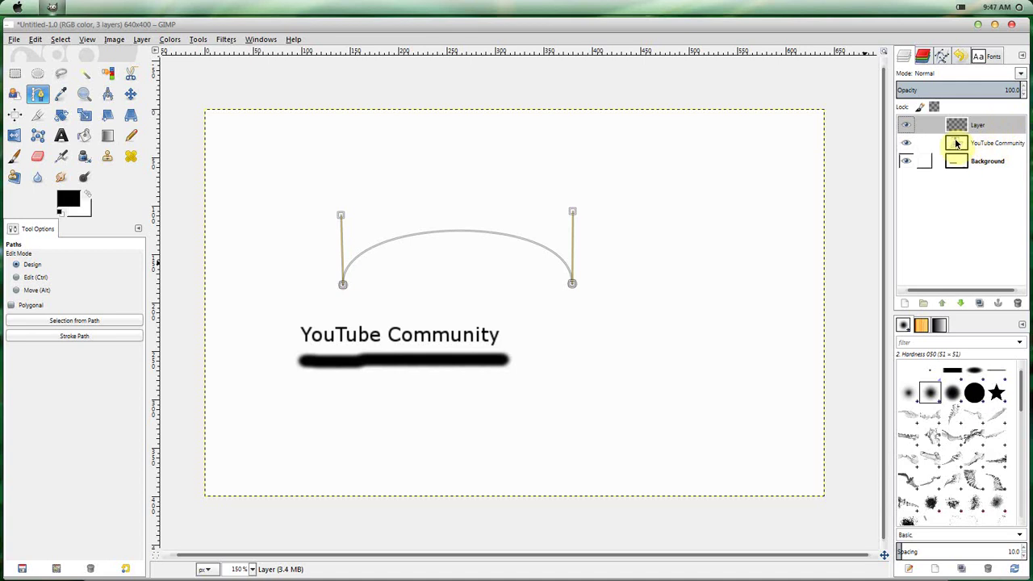
left_click(941, 56)
left_click(904, 56)
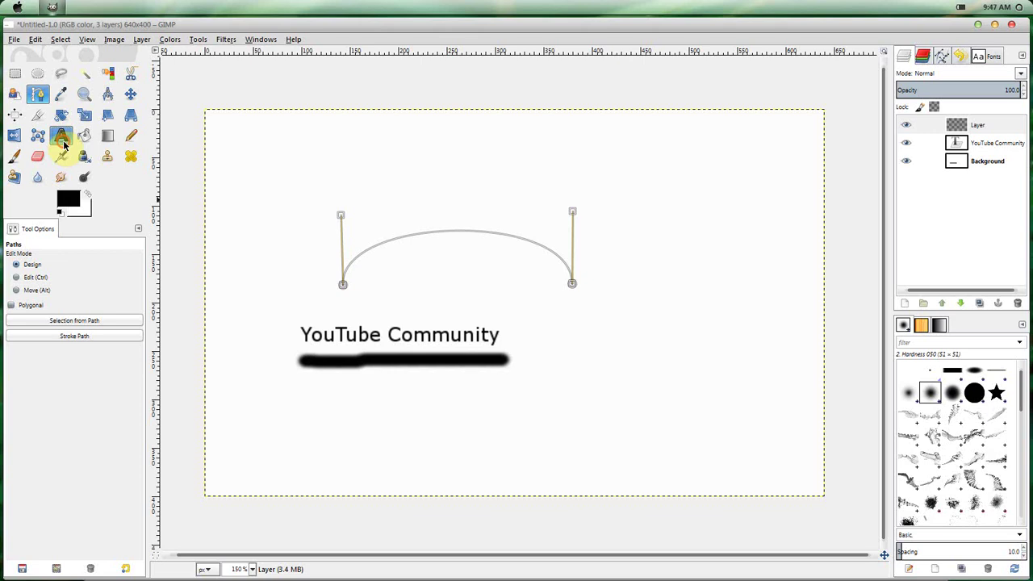
- Type a second 'YouTube Community' text layer near the top of the canvas
left_click(62, 138)
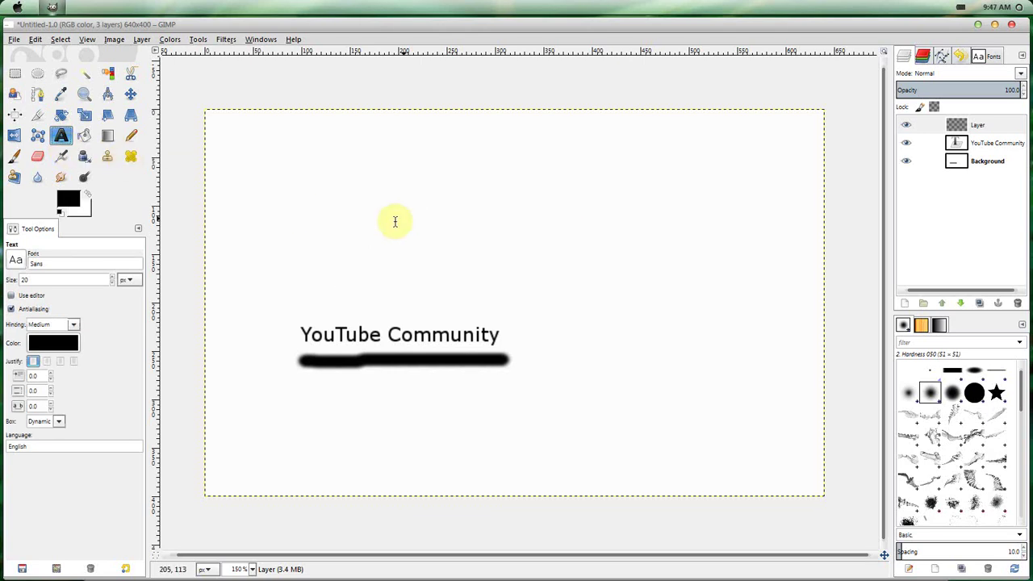
left_click(362, 215)
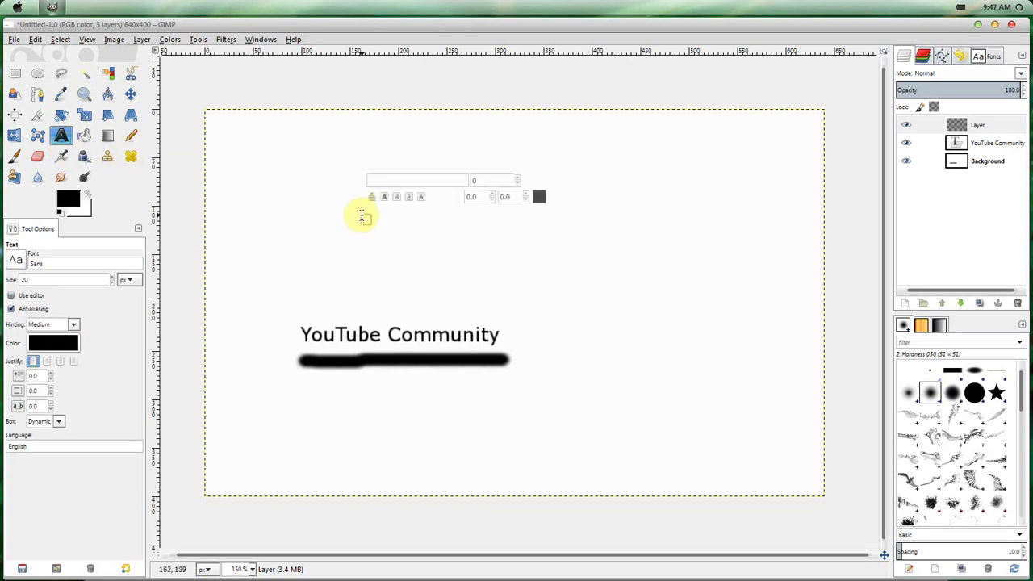
type("You")
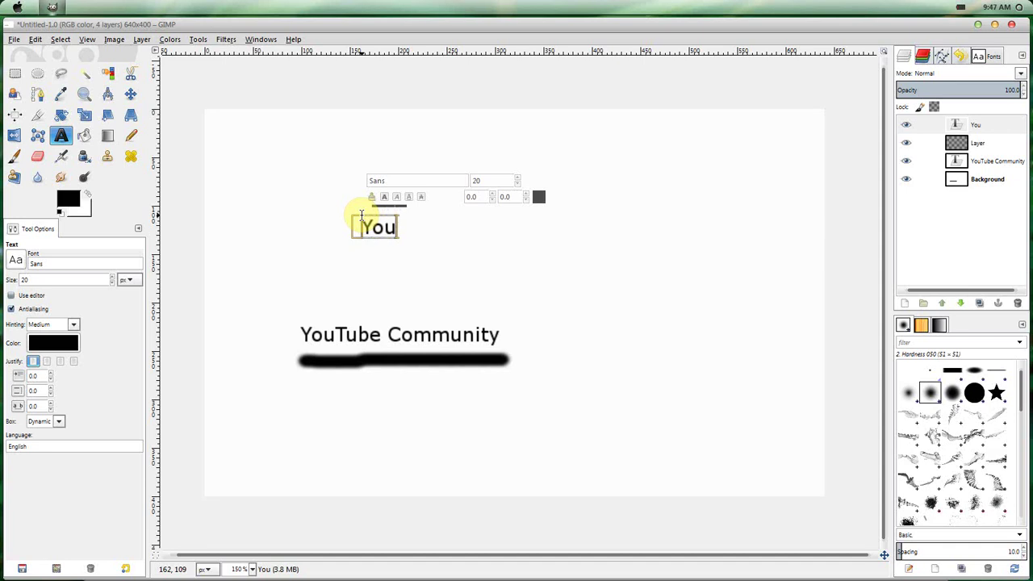
type("Tube C")
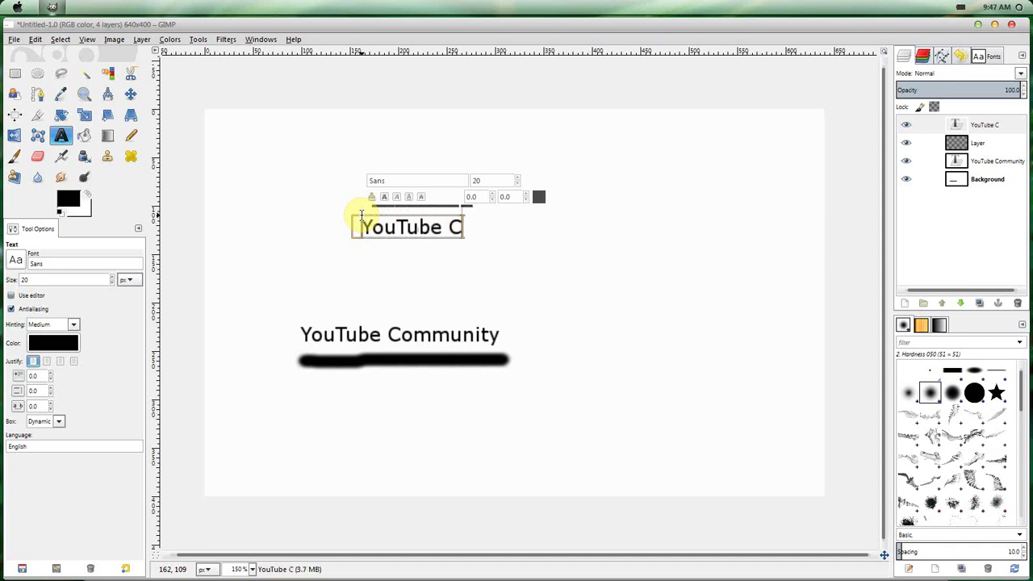
type("ommunity")
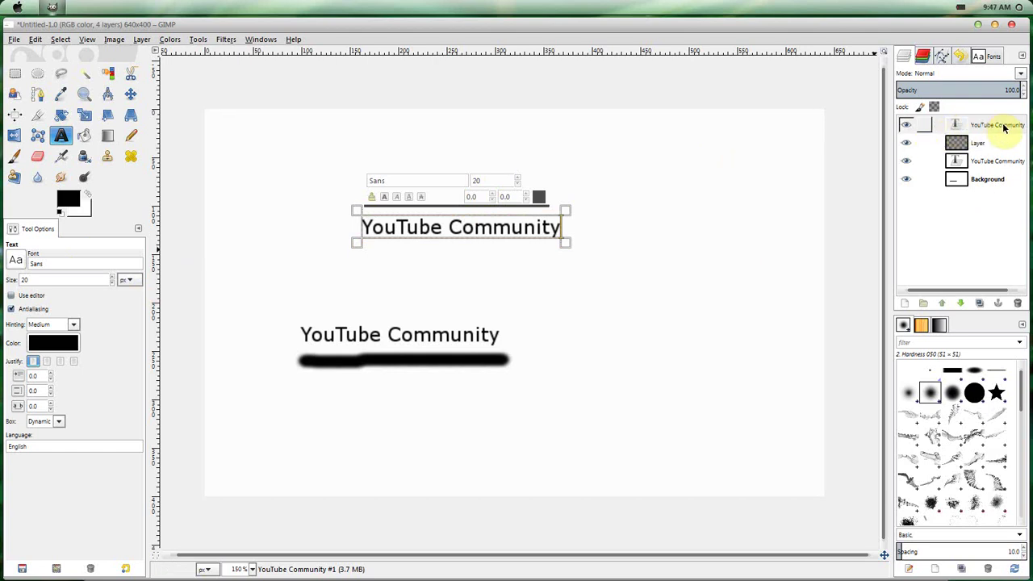
- Bend the new text layer along the arched path using Text along Path
right_click(963, 128)
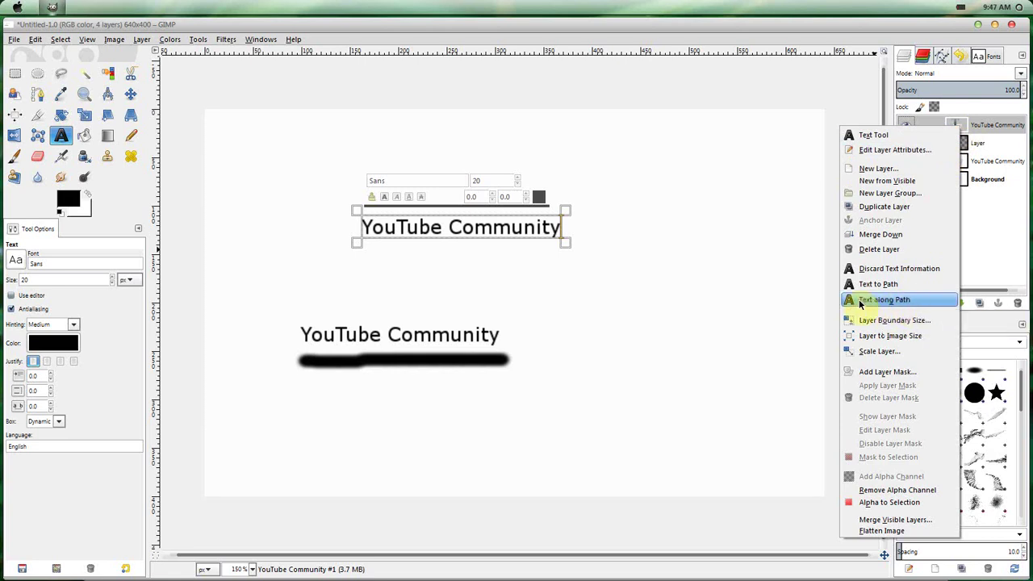
left_click(876, 300)
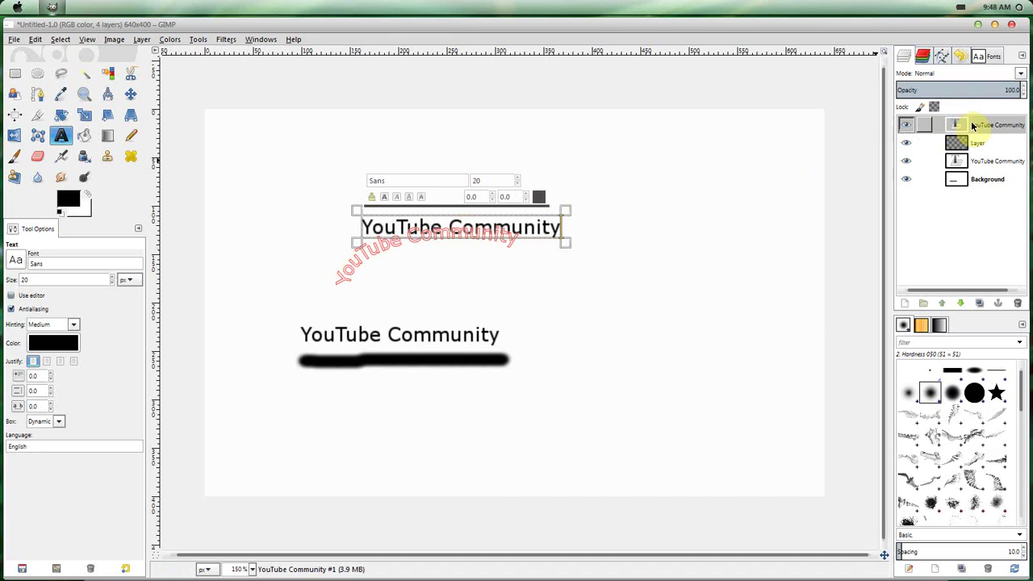
- Delete the straight duplicate text layer and show the Paths list
left_click(1018, 302)
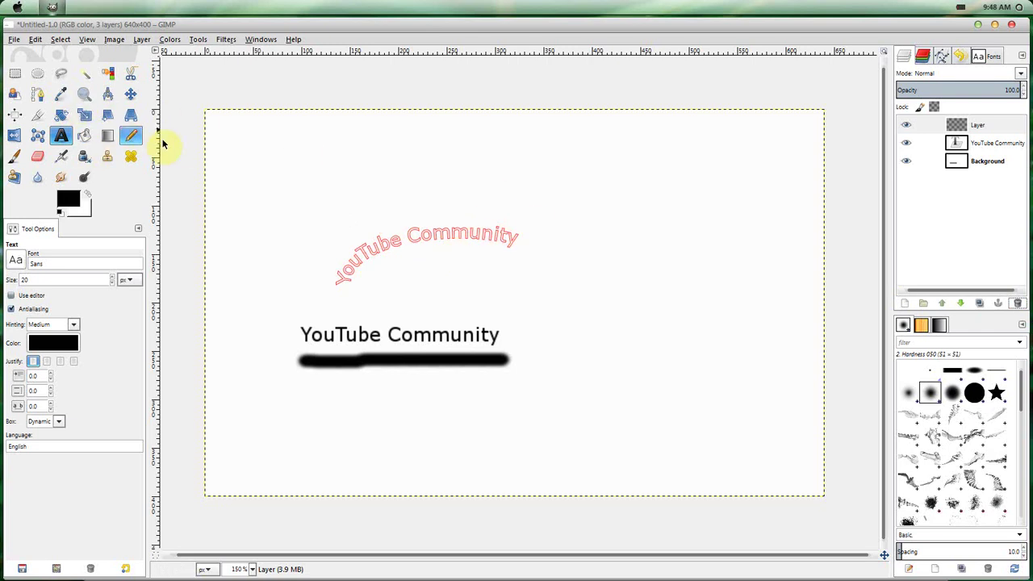
left_click(940, 57)
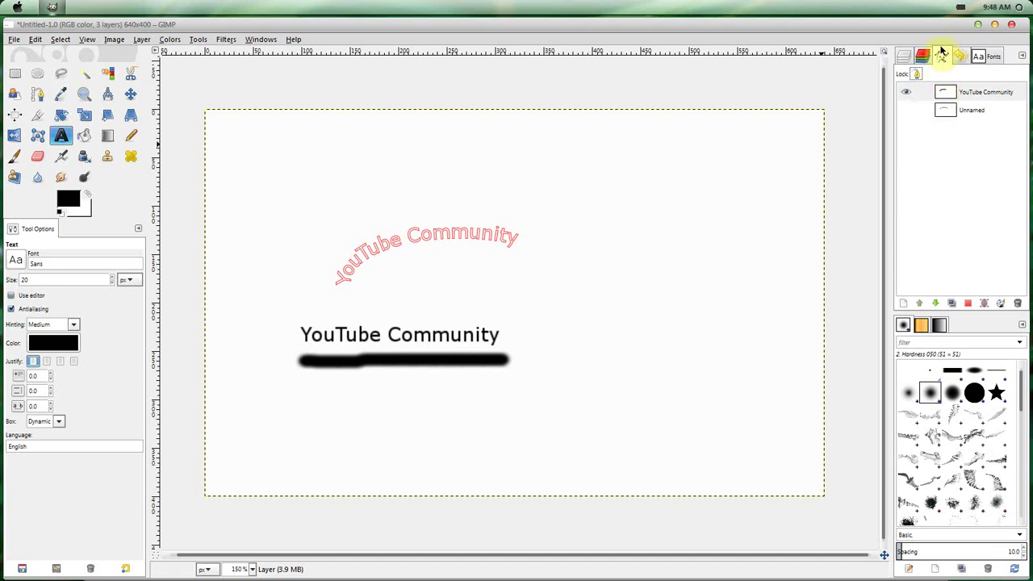
- With Bucket Fill active, turn the curved text path into a selection via Select > From Path
left_click(899, 58)
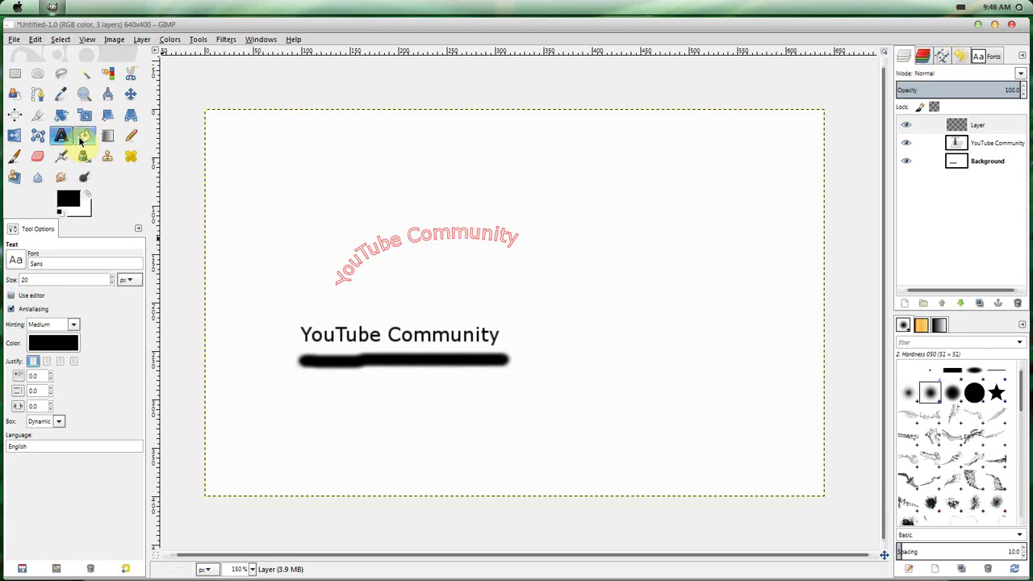
left_click(82, 139)
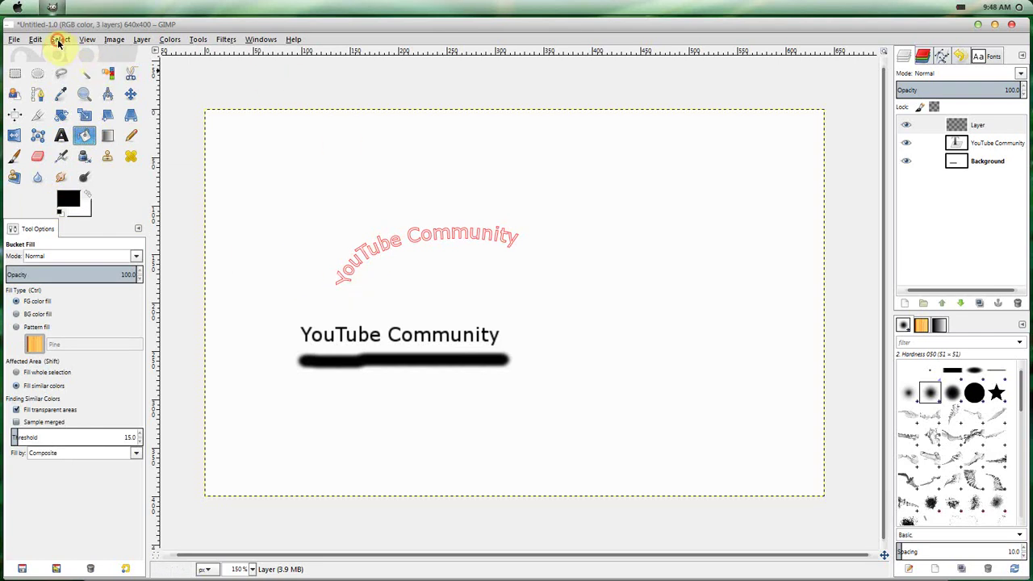
left_click(59, 41)
left_click(82, 136)
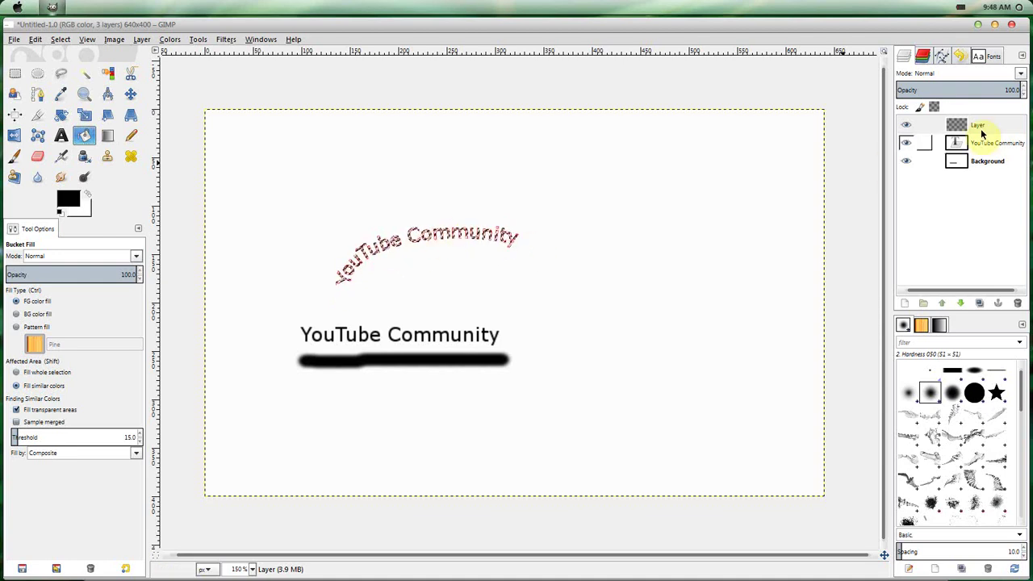
- Hide the red YouTube Community path outline and make Layer the active layer again
left_click(942, 57)
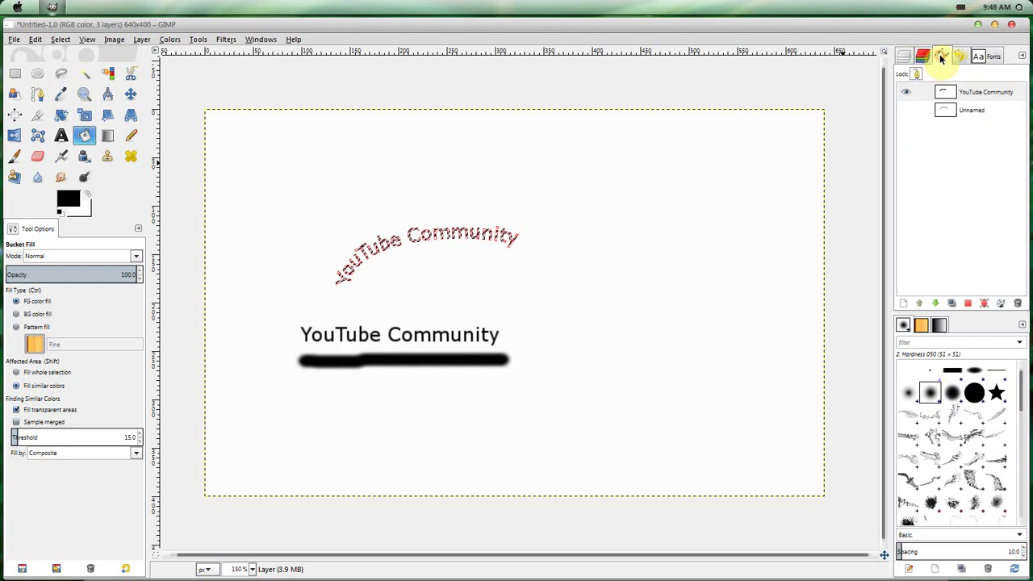
left_click(906, 94)
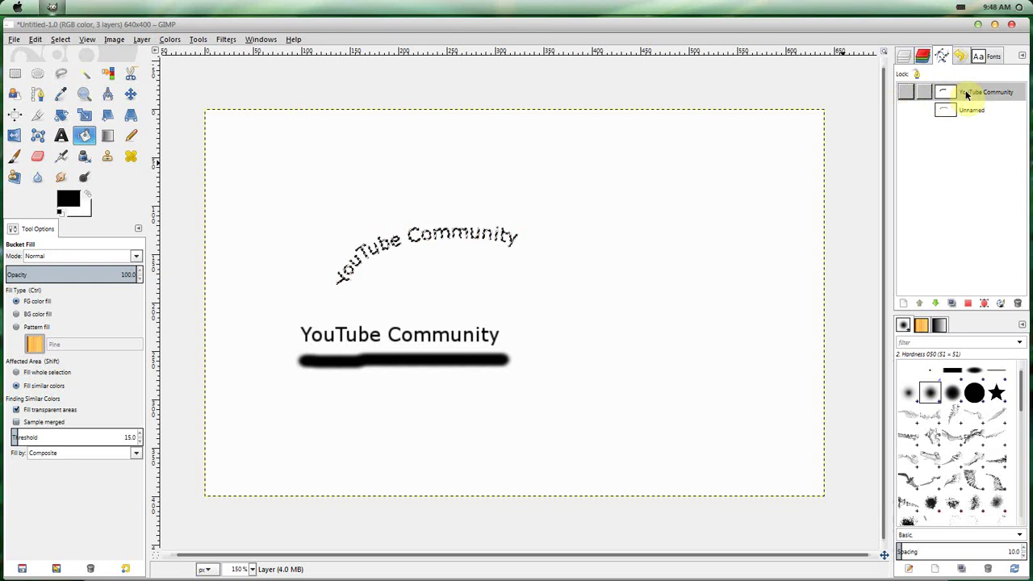
left_click(903, 57)
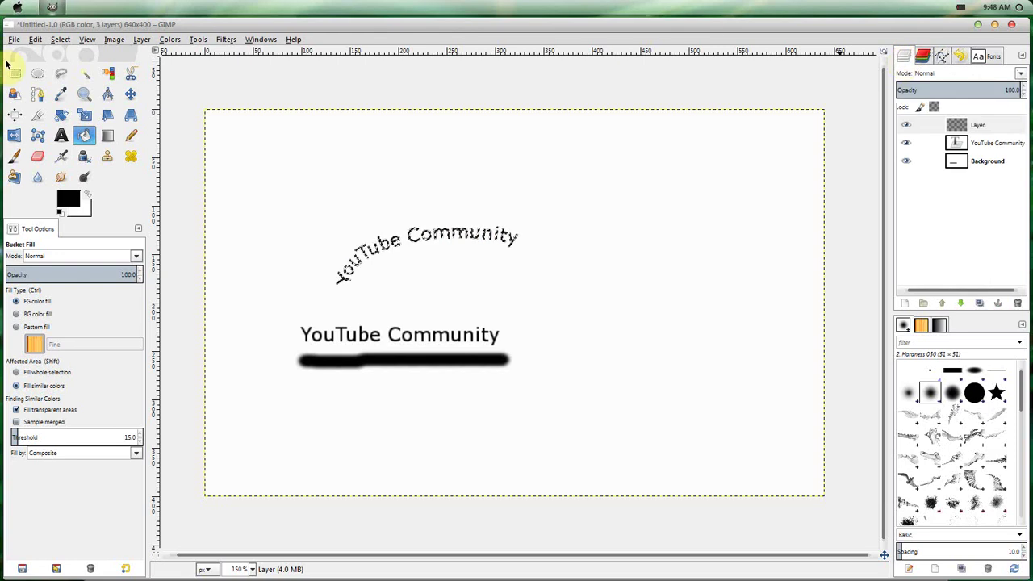
left_click(60, 38)
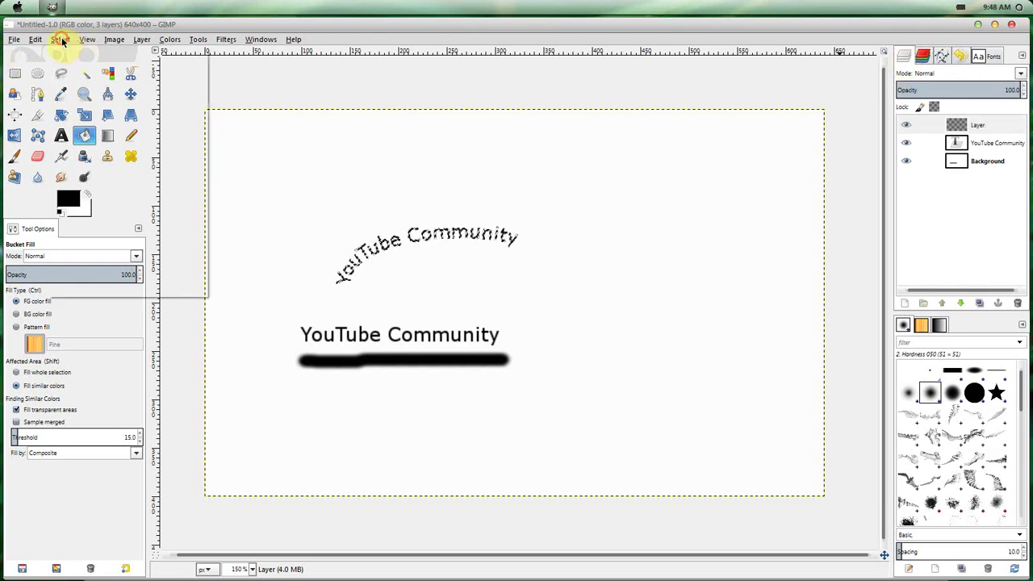
left_click(64, 77)
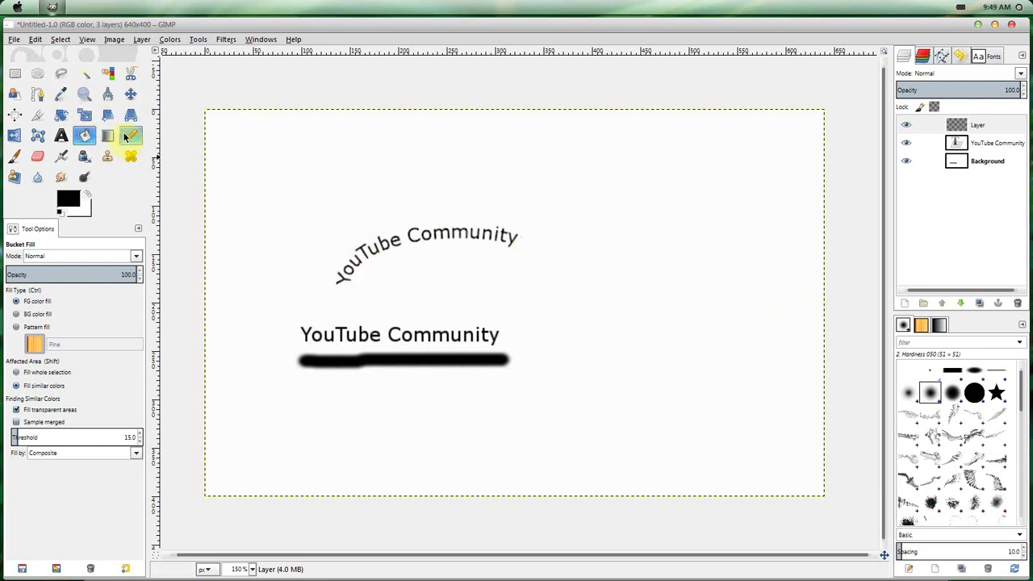
- Select the curved text Layer and make it fully visible
left_click(984, 127)
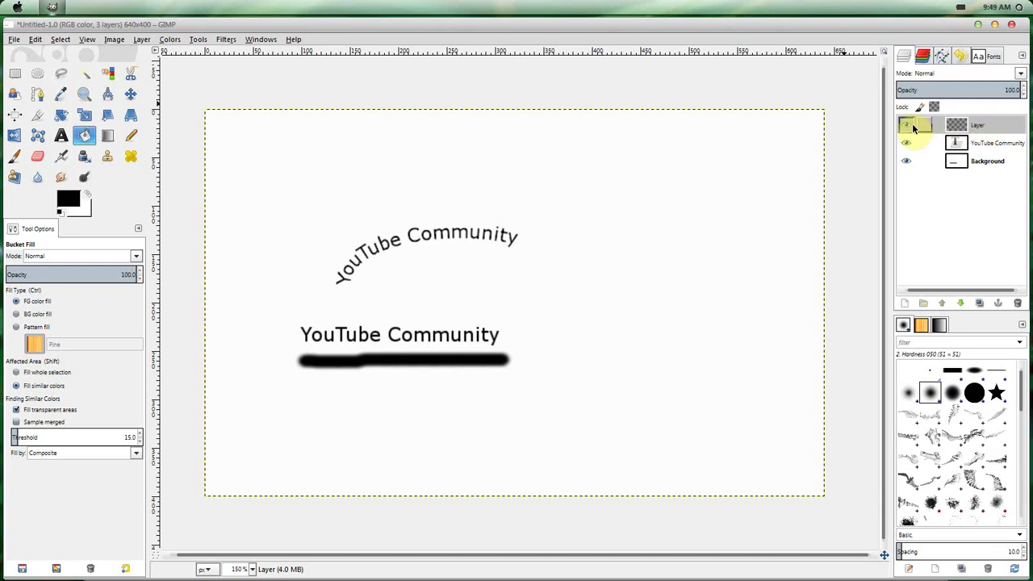
left_click(906, 126)
left_click(905, 126)
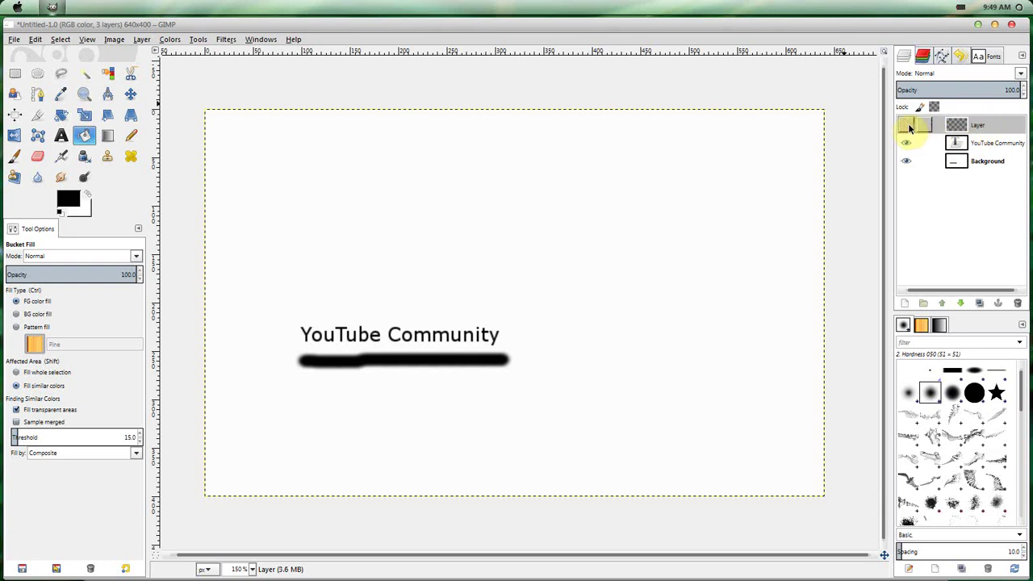
left_click(905, 126)
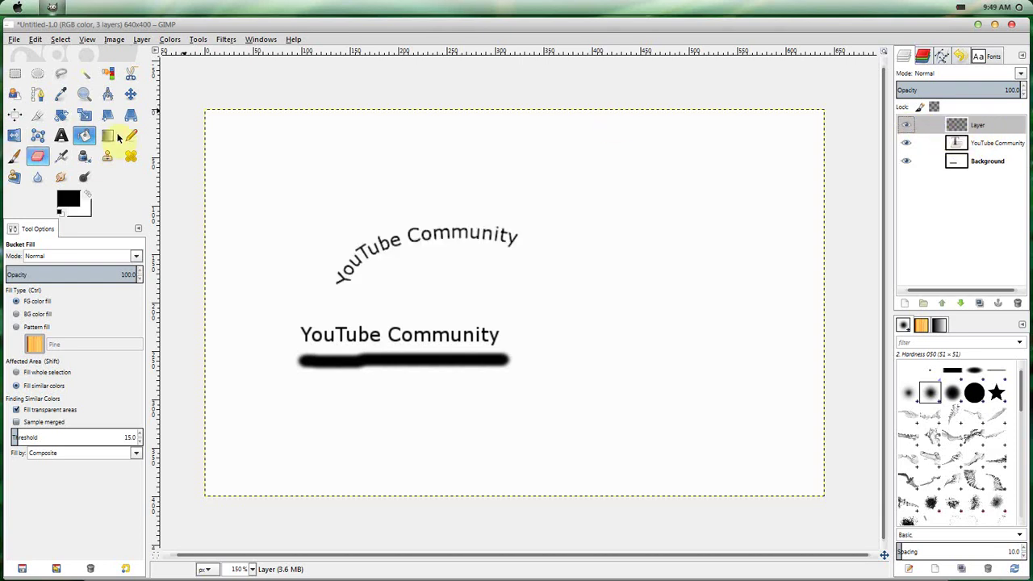
- Rotate the curved text layer about 12.5° so its arc sits level
left_click(60, 115)
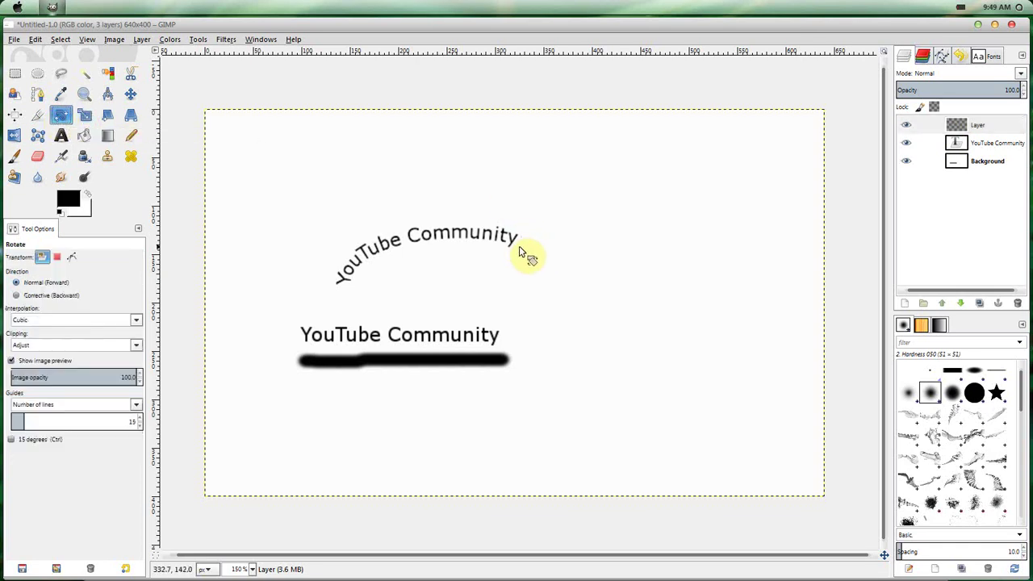
left_click_drag(516, 245, 547, 185)
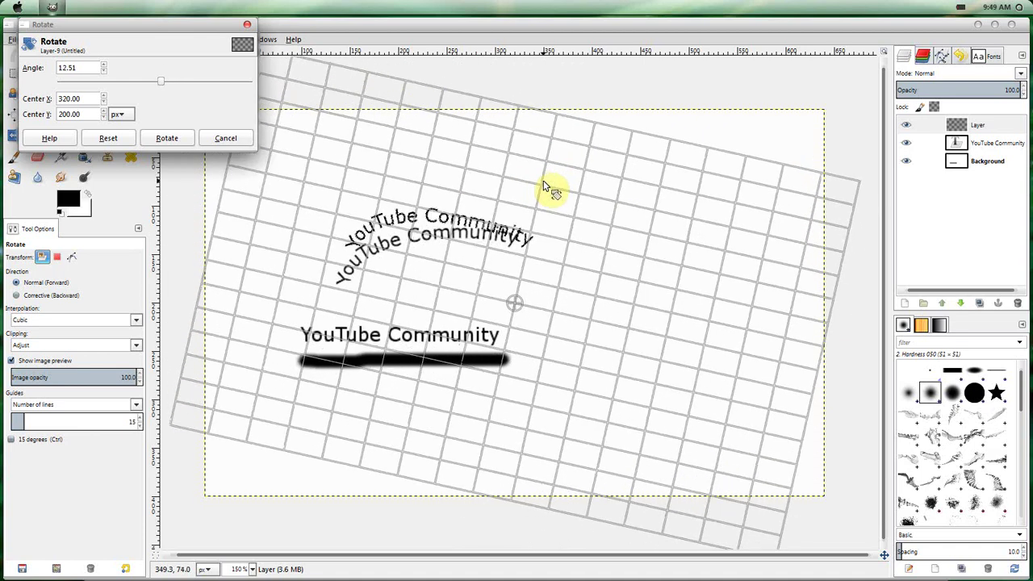
left_click(167, 138)
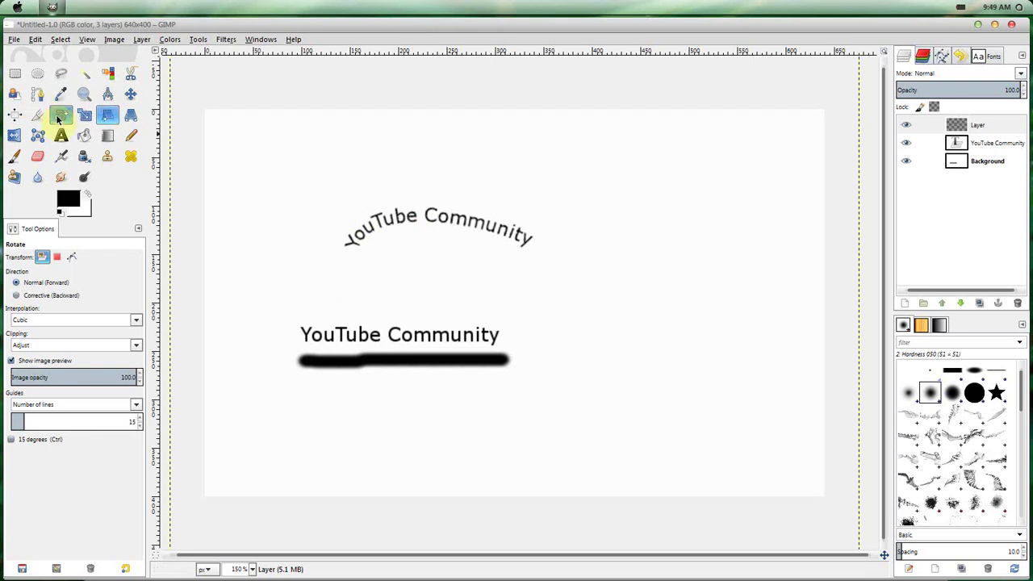
- Draw a two-anchor path under the arc's ends and bend it to follow the curved letters
left_click(39, 96)
left_click(324, 277)
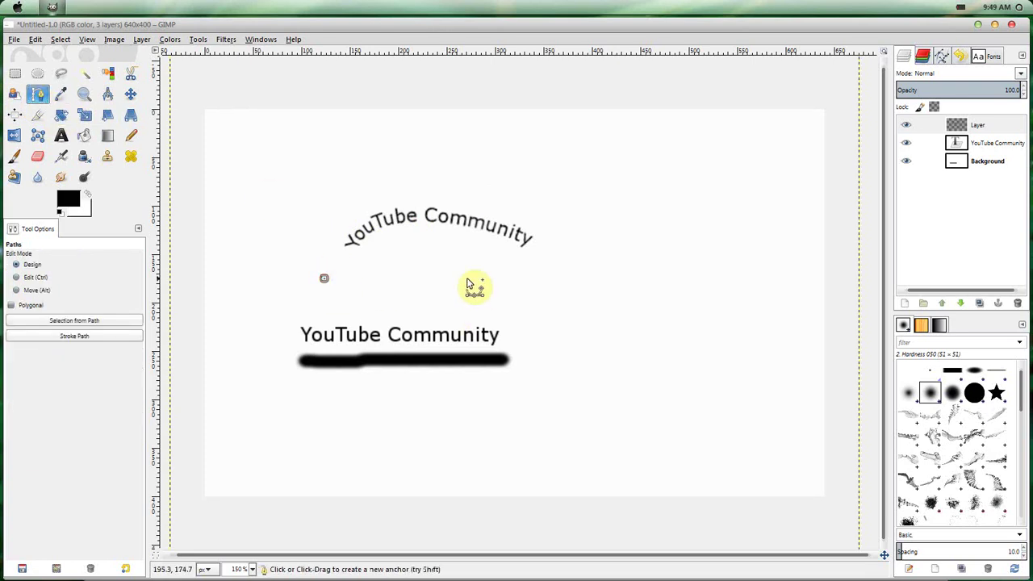
left_click(585, 281)
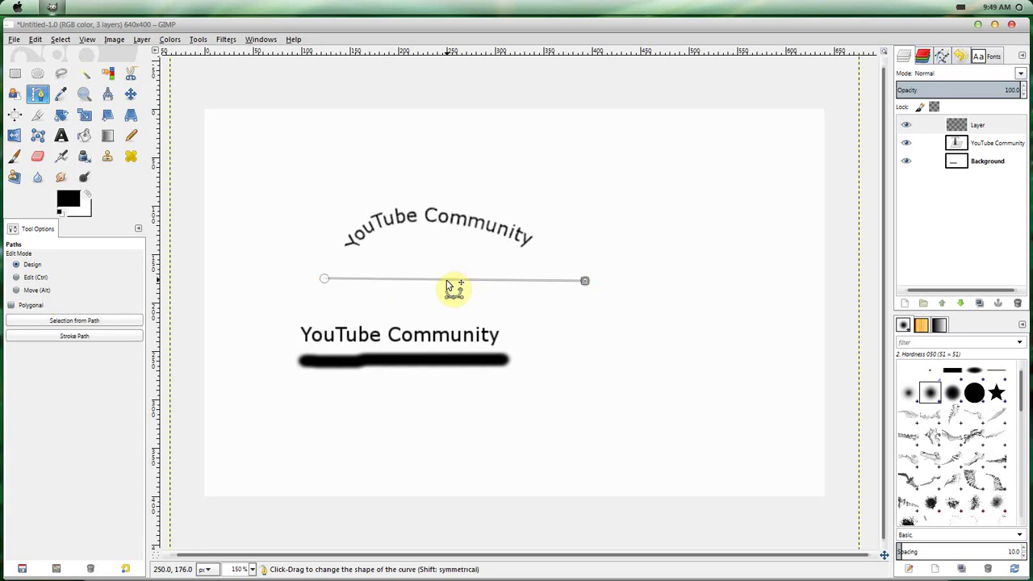
left_click_drag(454, 286, 443, 233)
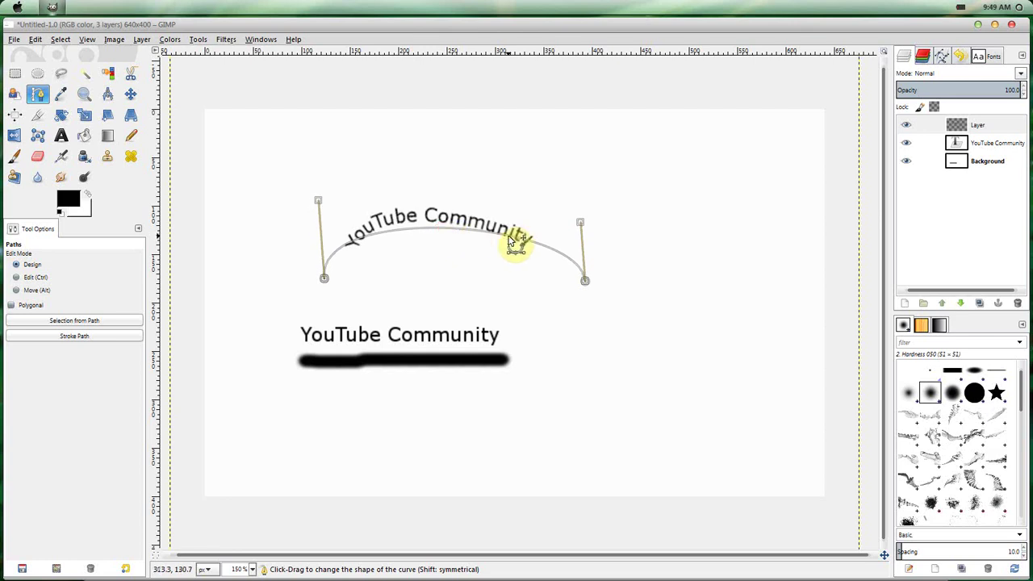
mouse_move(518, 233)
left_mouse_down()
mouse_move(529, 231)
mouse_move(522, 233)
left_mouse_up()
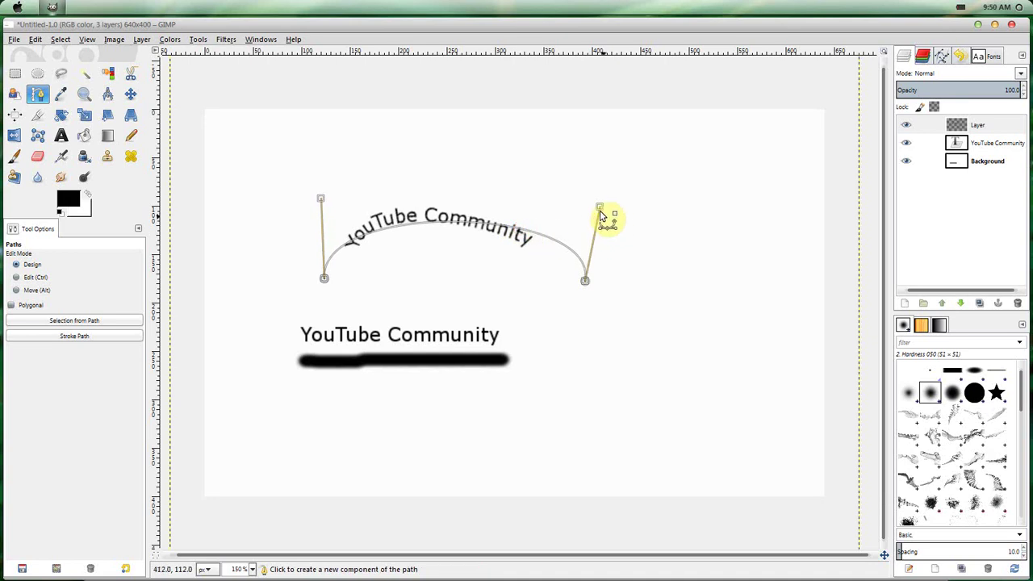
left_click_drag(600, 207, 585, 198)
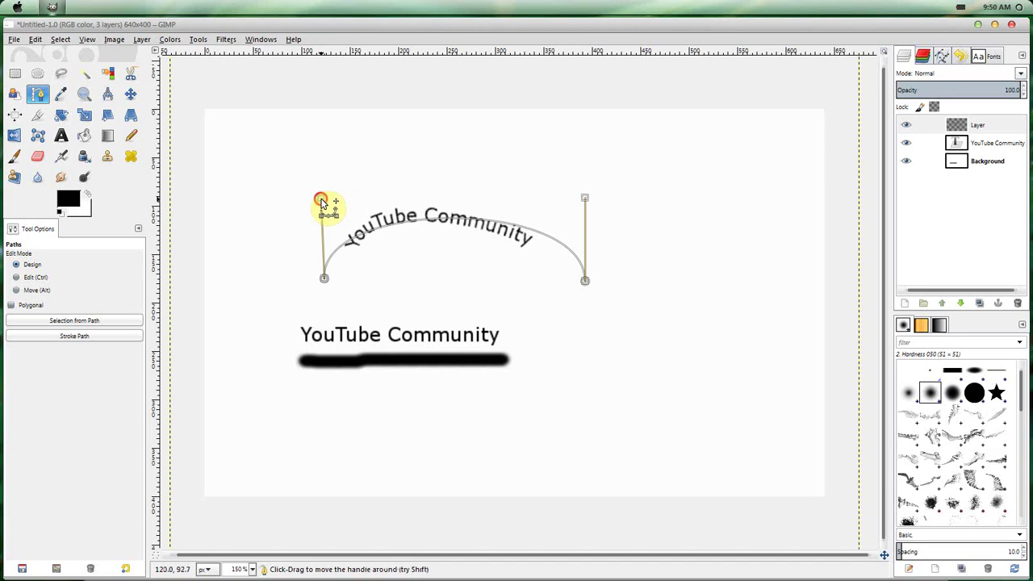
left_click_drag(322, 201, 330, 194)
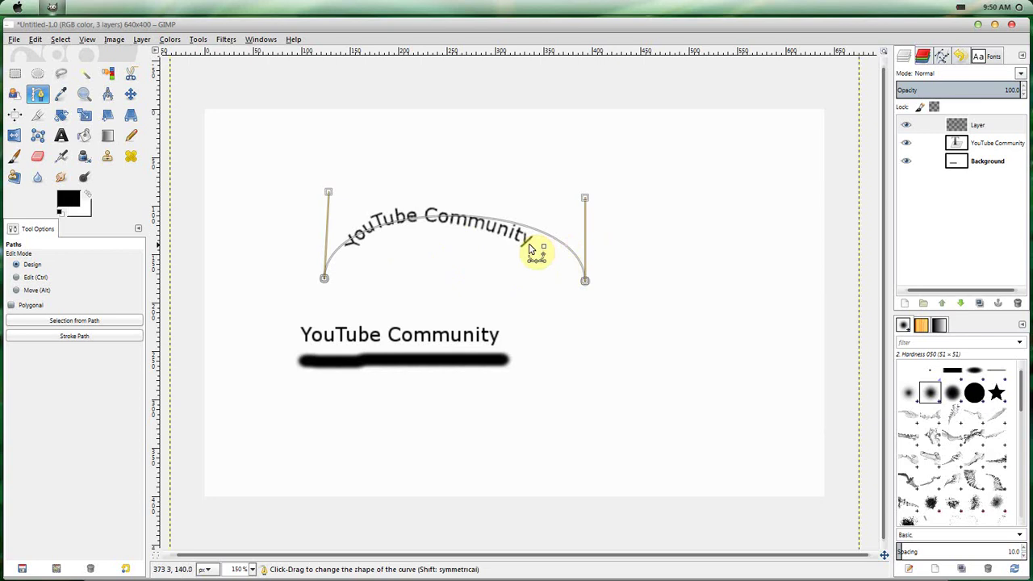
- Show the Unnamed #1 path briefly, then hide it again and return to the layers list
left_click(941, 55)
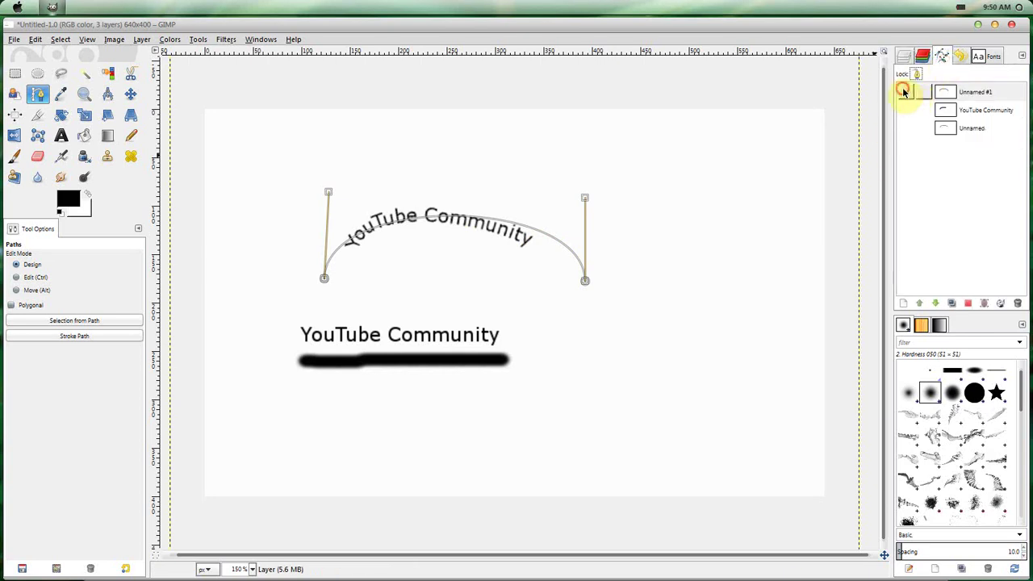
left_click(904, 92)
left_click(85, 117)
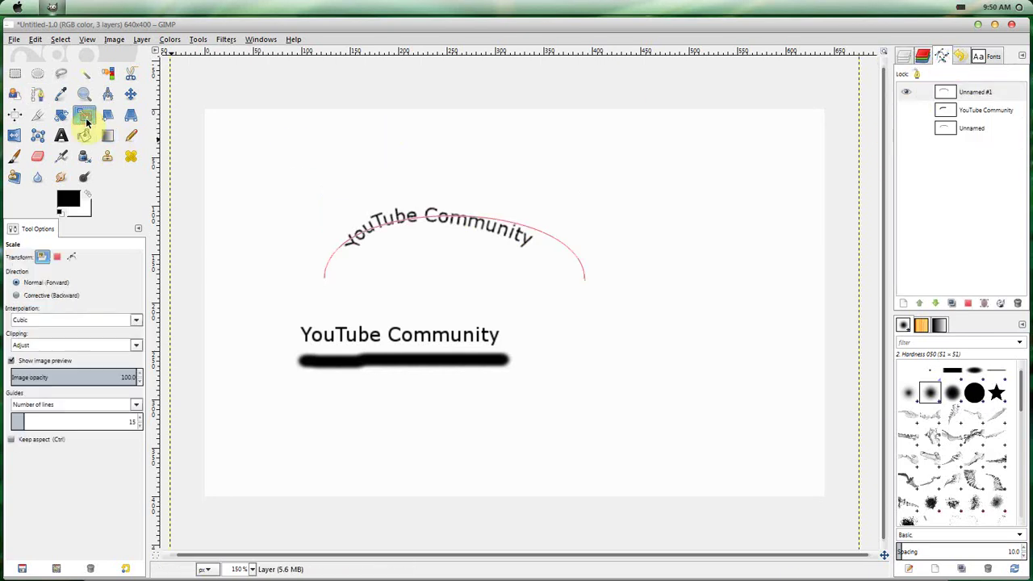
left_click(906, 93)
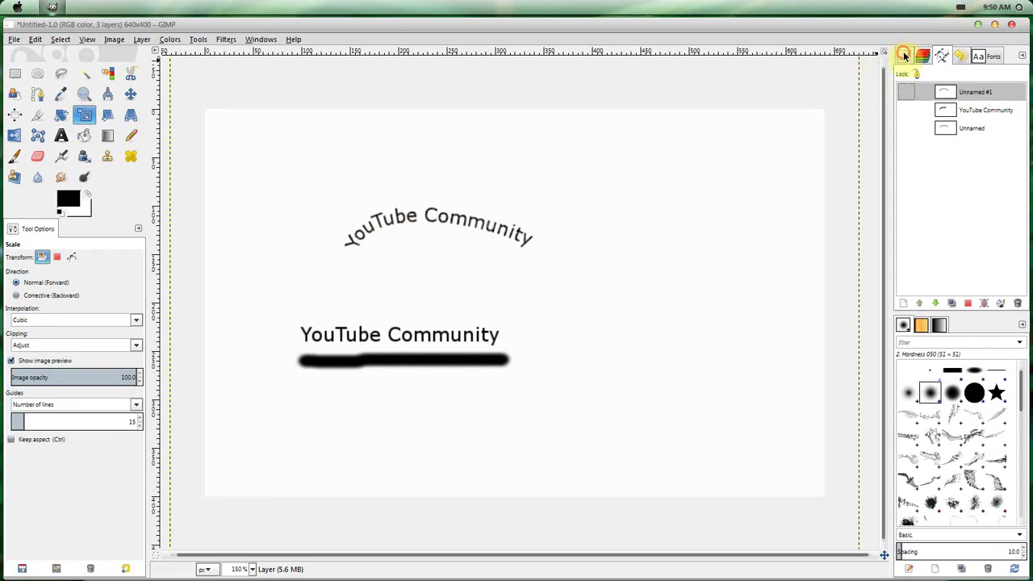
left_click(904, 55)
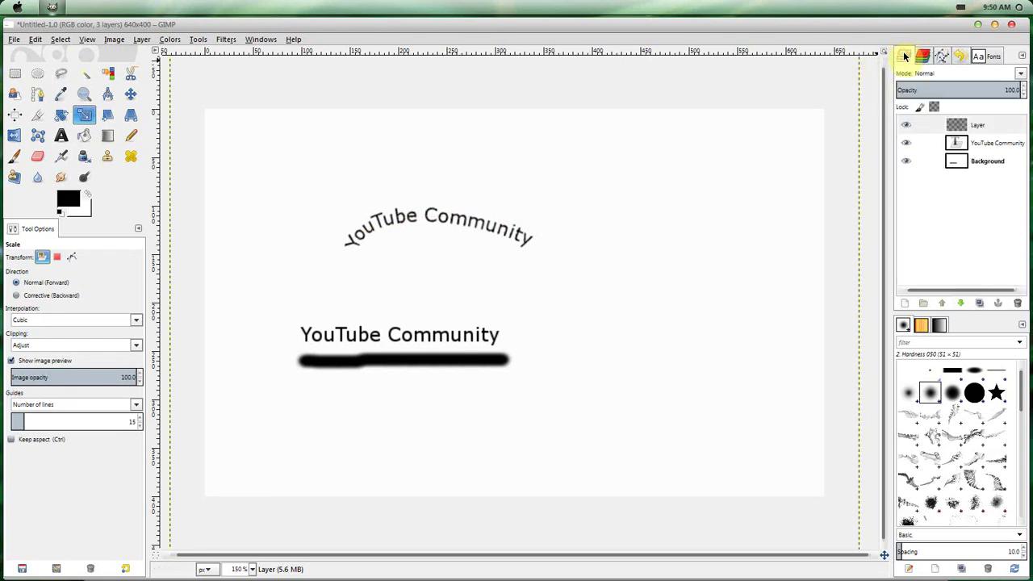
- Select the curved text's outline with Alpha to Selection on Layer
left_click(966, 127)
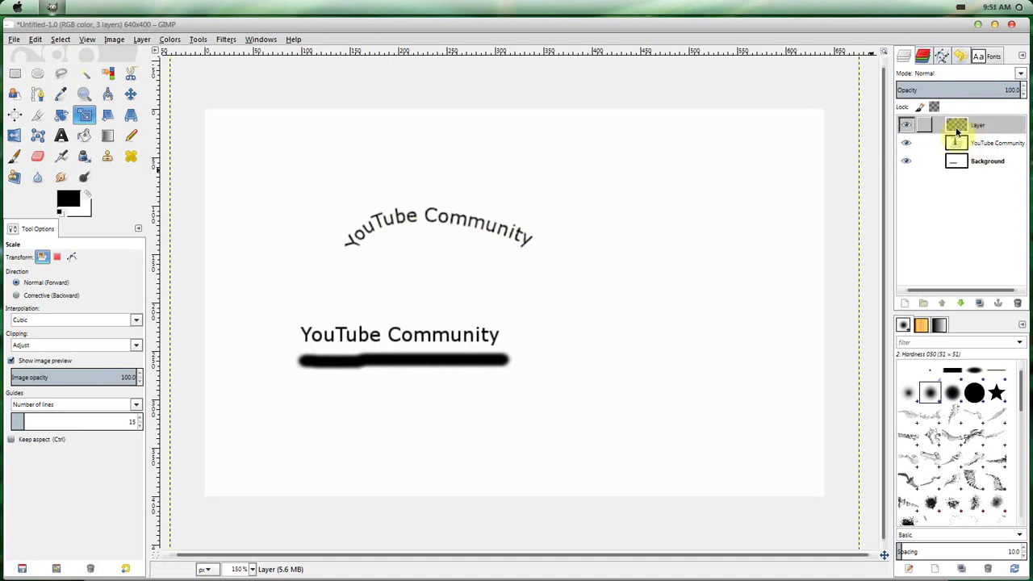
left_click(906, 125)
left_click(906, 125)
right_click(965, 127)
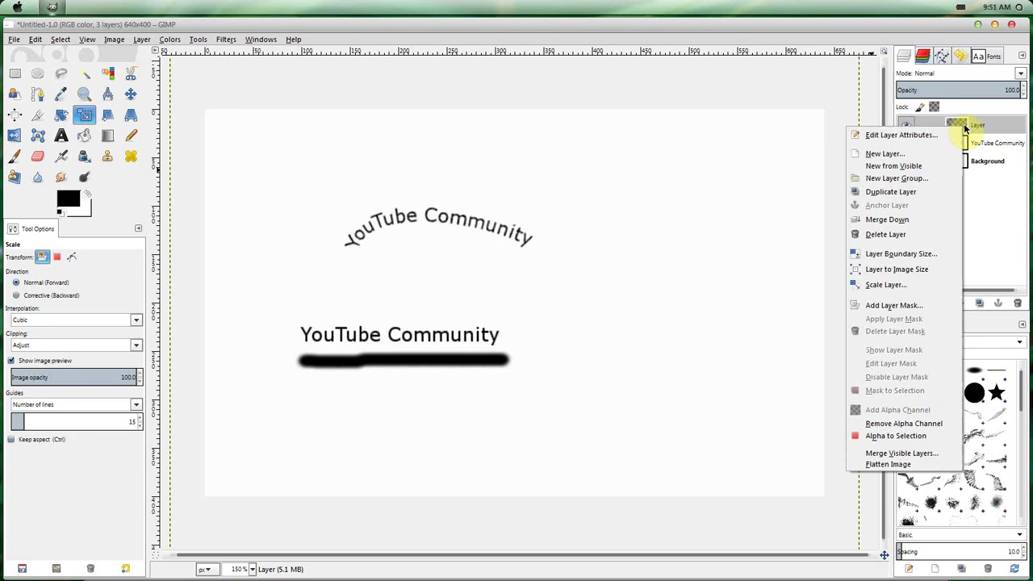
left_click(906, 436)
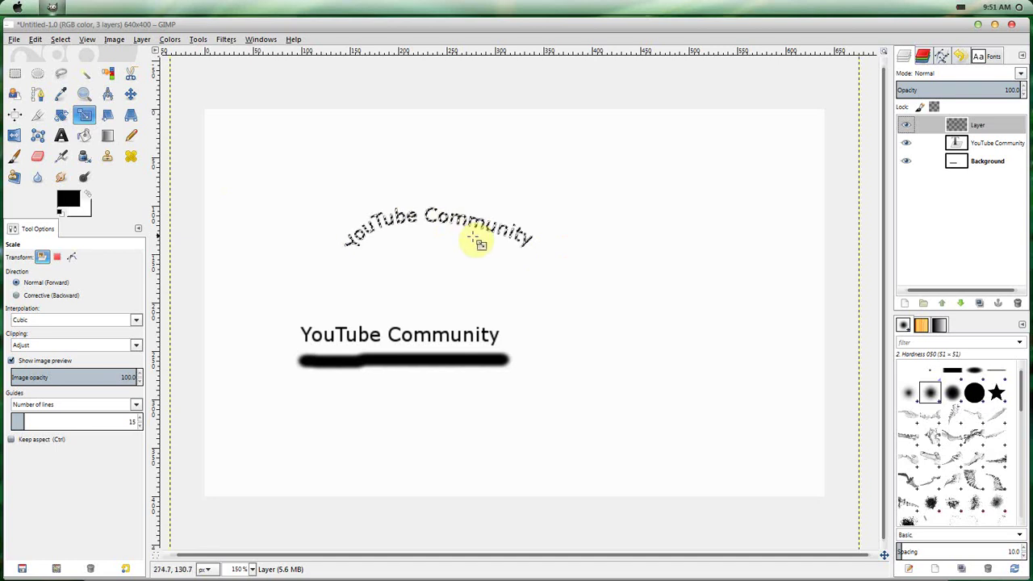
- Fill the selected letters left to right with the Abstract 1 gradient
left_click(106, 136)
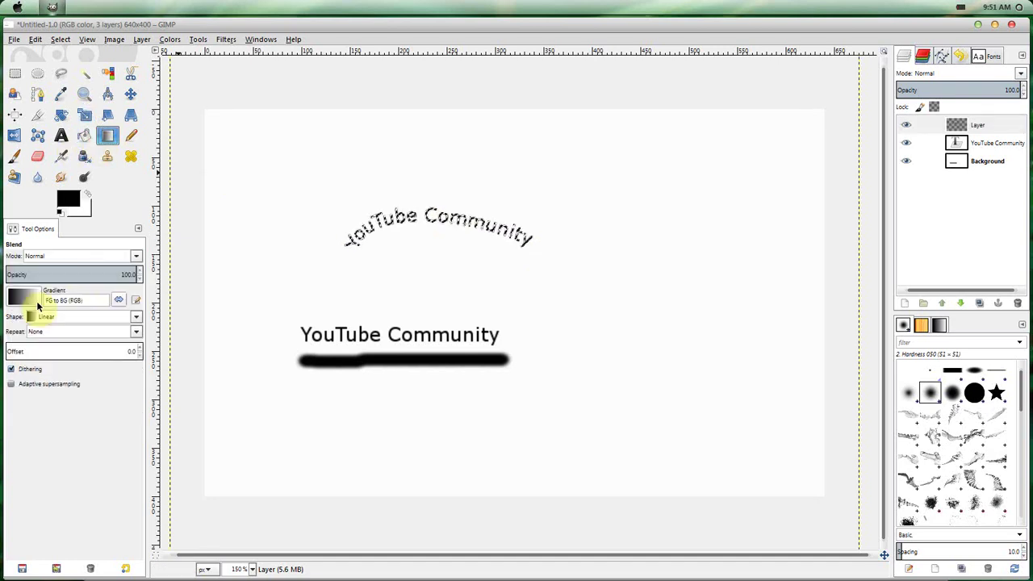
left_click(24, 300)
left_click(62, 422)
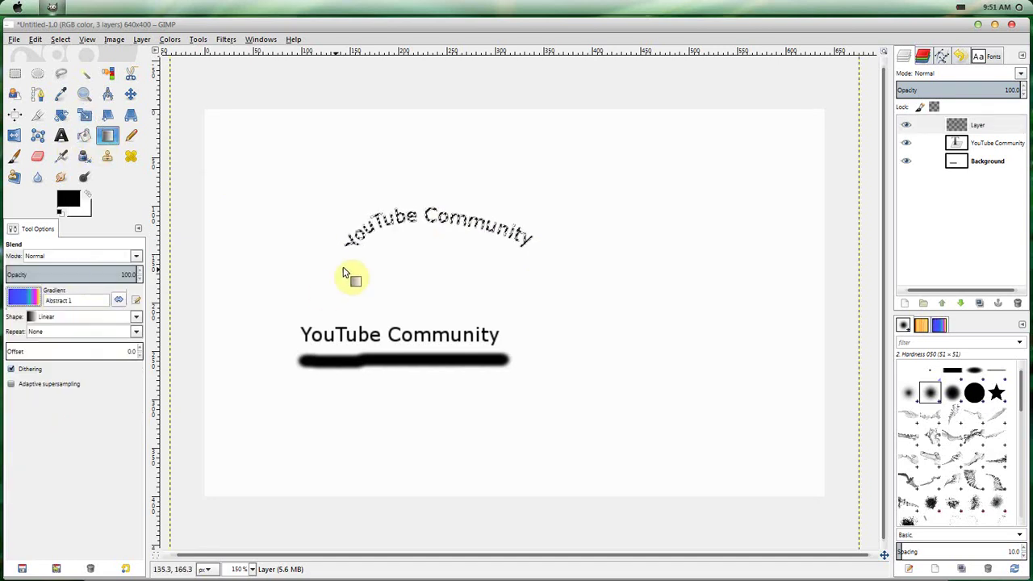
left_click_drag(352, 258, 558, 220)
left_click_drag(380, 249, 463, 257)
- Clear the selection with Select > None and close Layer's context menu without changes
left_click(60, 40)
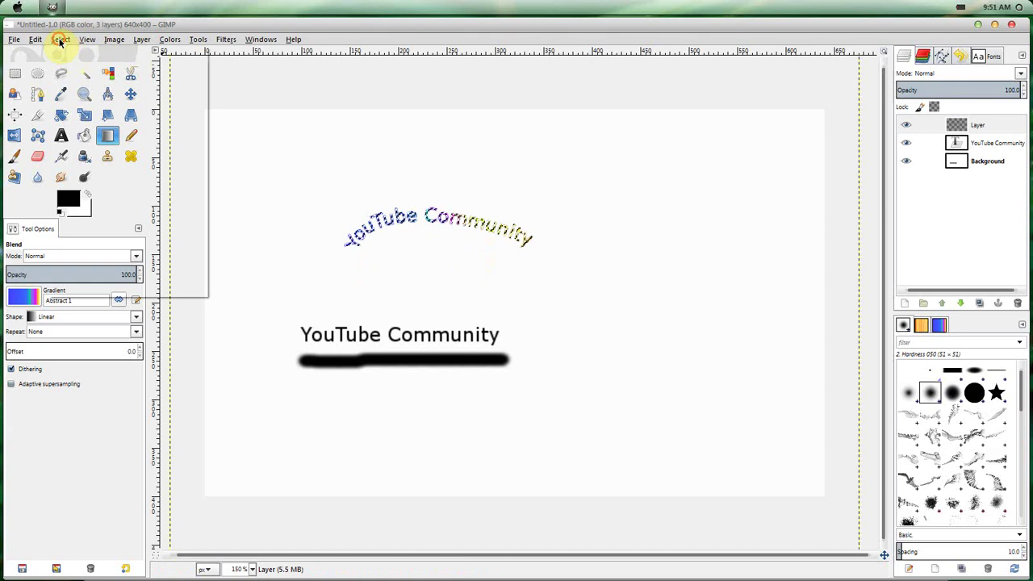
left_click(74, 71)
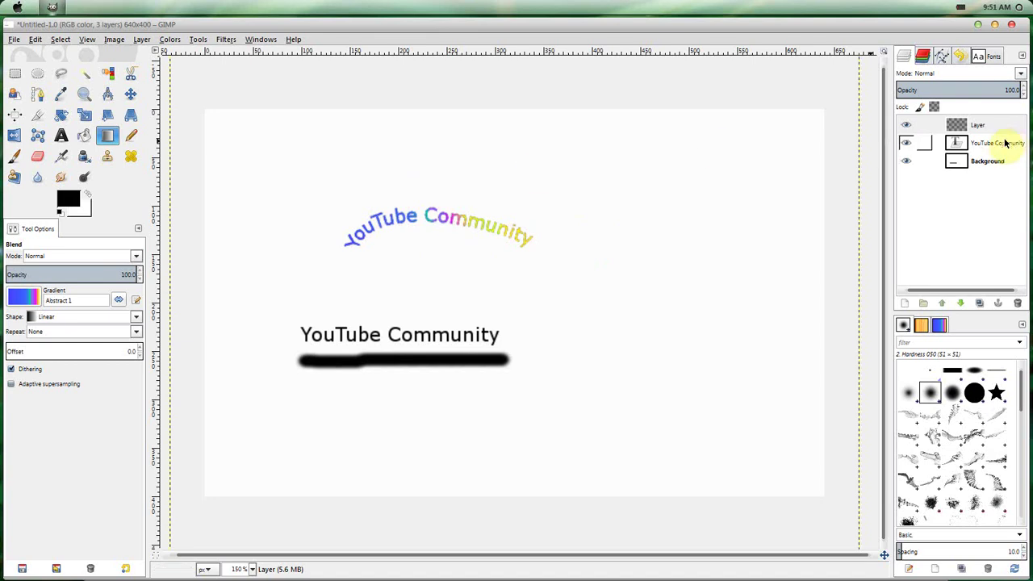
left_click(959, 124)
right_click(968, 123)
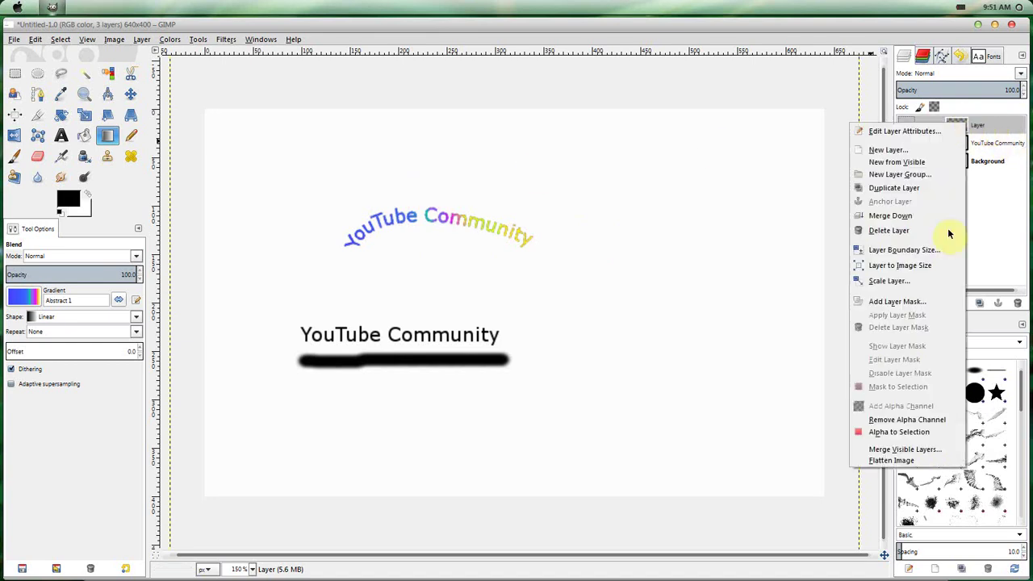
left_click(1000, 234)
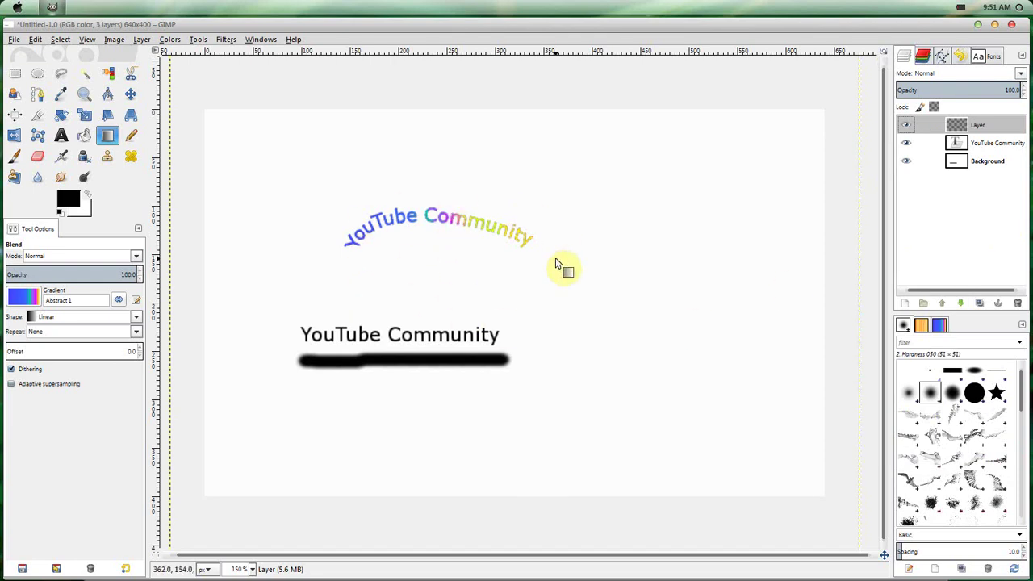